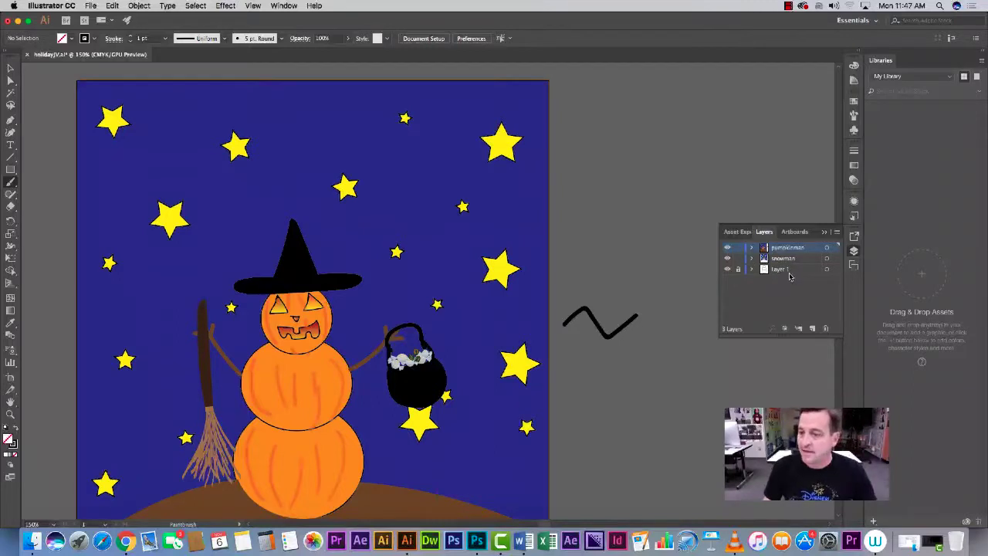
# Delete the locked Layer 1 beneath the snowman layer and save the document
pyautogui.click(778, 270)
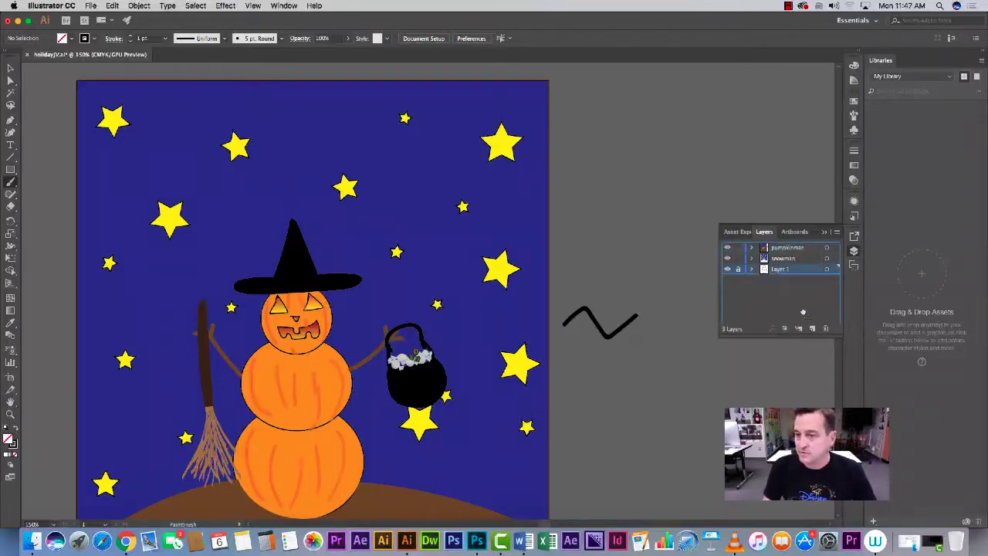
pyautogui.click(826, 329)
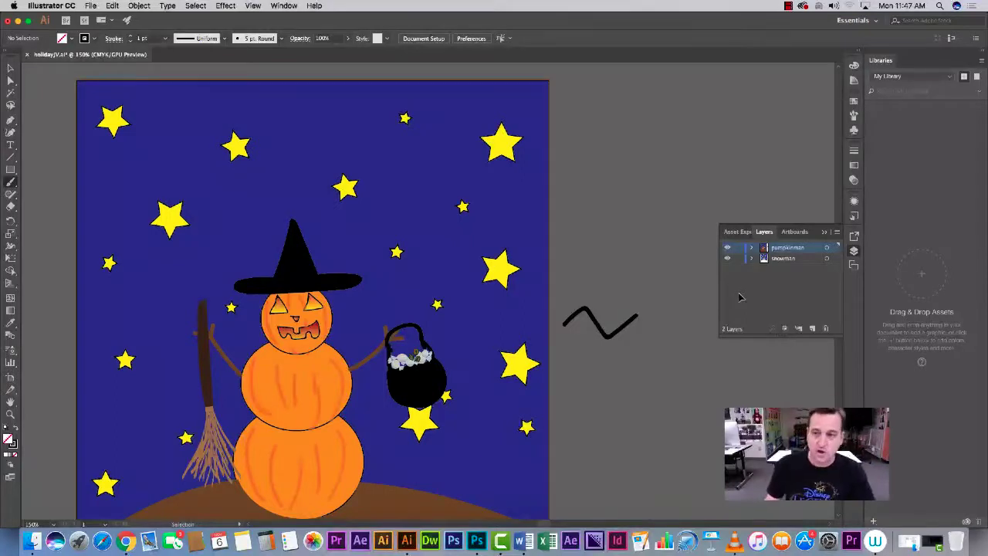
pyautogui.press('super+s')
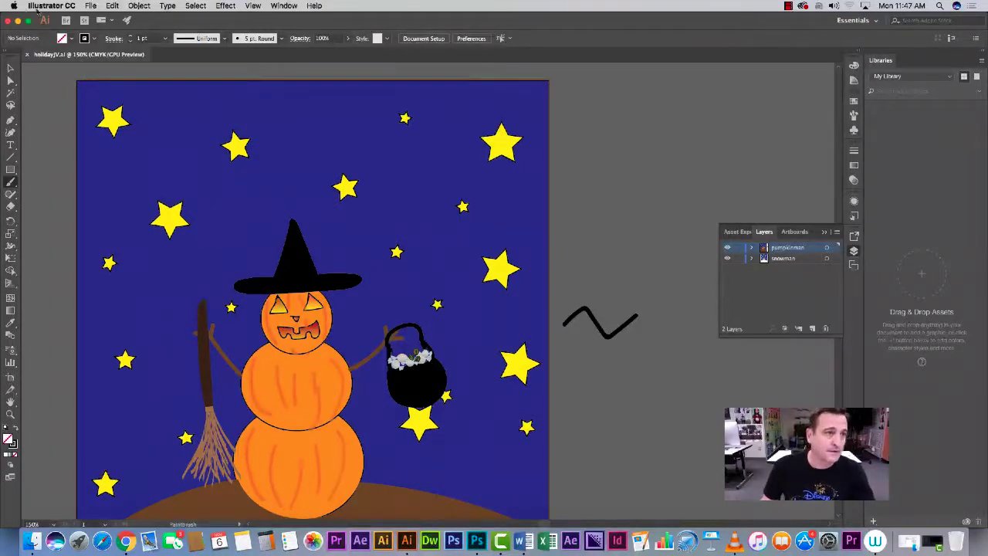
# Export the artwork in Photoshop (psd) format, replacing the existing holidayJV.psd, as CMYK at Medium (150 ppi) with layers written
pyautogui.click(91, 7)
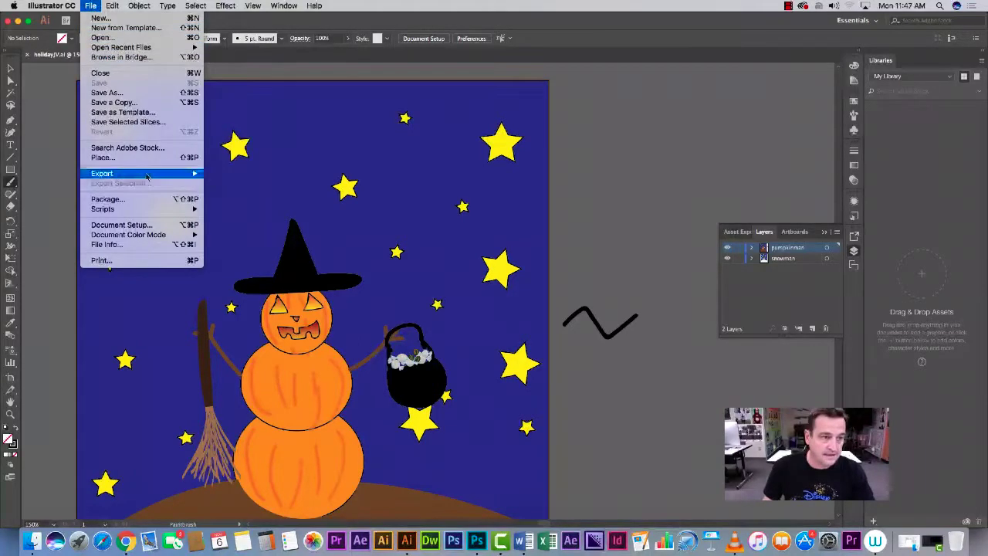
pyautogui.moveTo(147, 176)
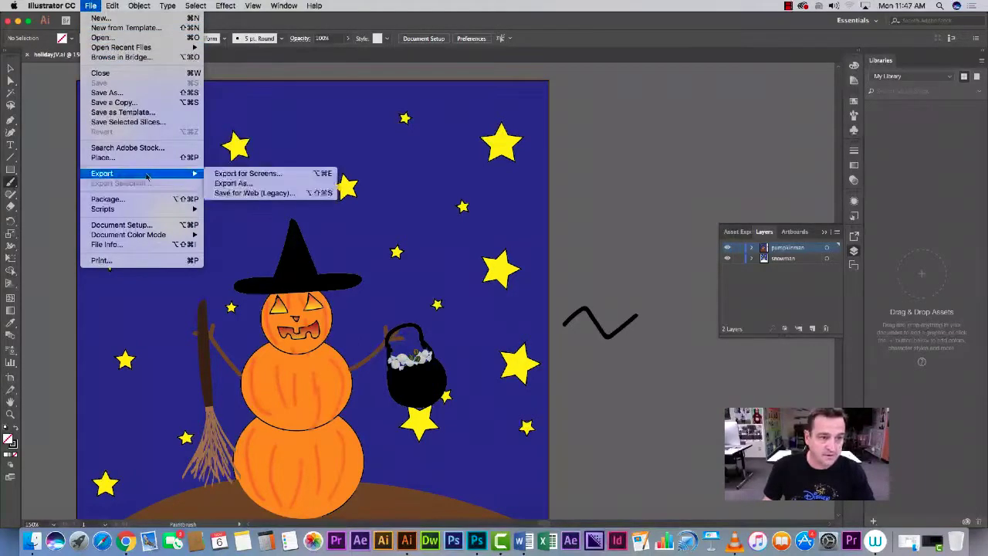
pyautogui.click(241, 183)
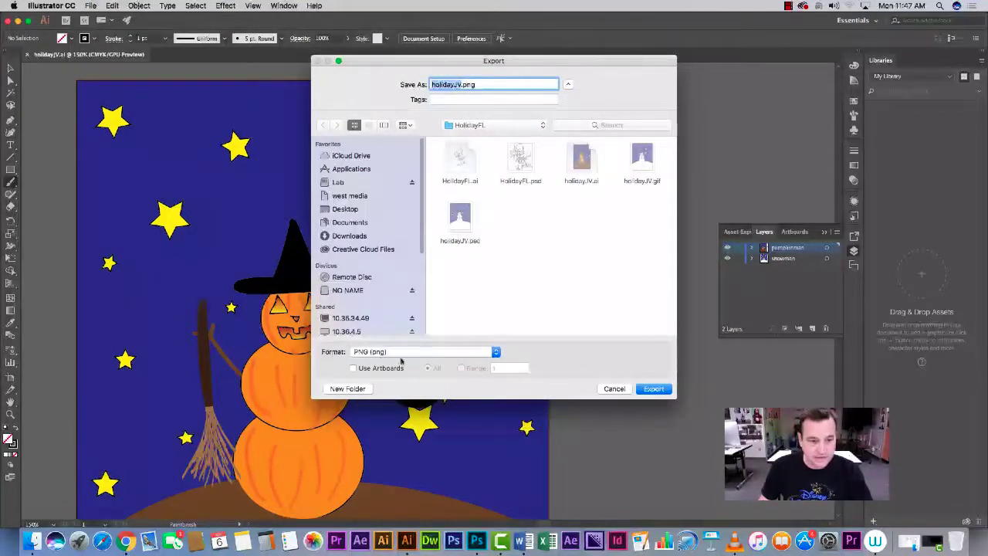
pyautogui.click(495, 352)
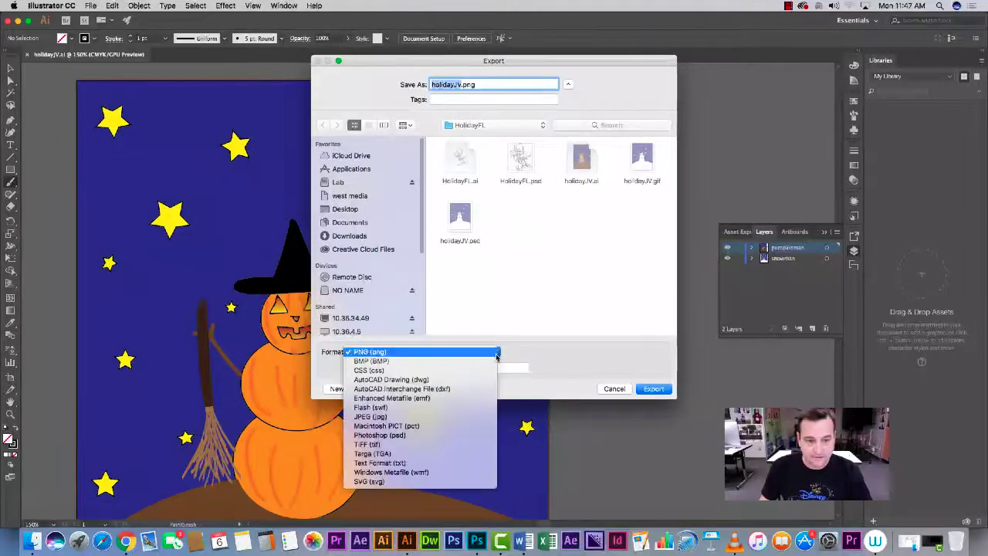
pyautogui.click(378, 435)
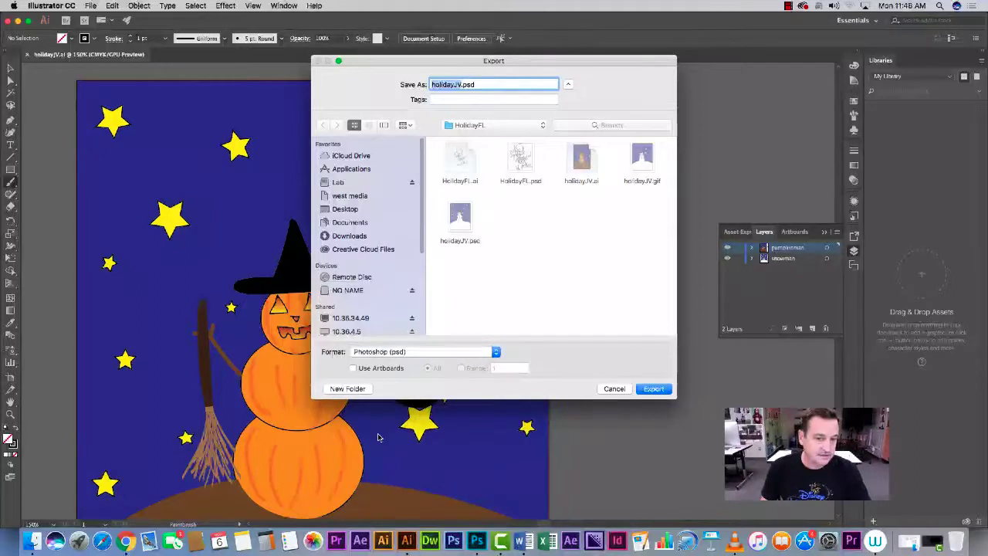
pyautogui.click(653, 389)
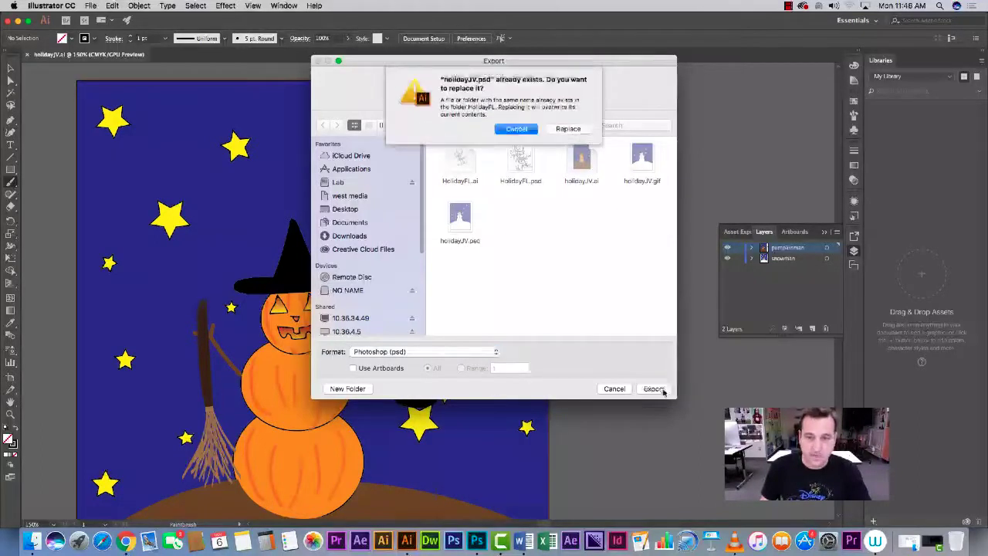
pyautogui.click(568, 129)
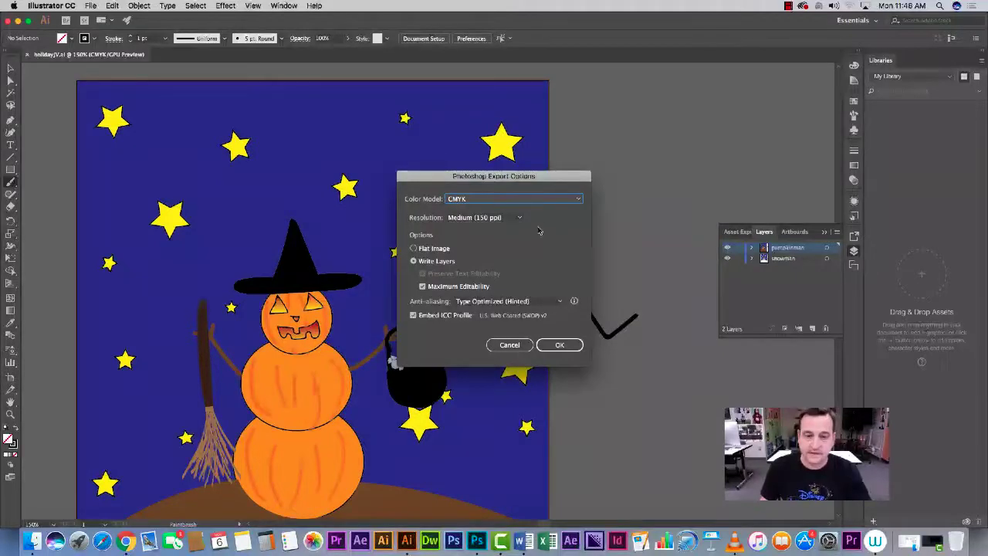
pyautogui.click(566, 347)
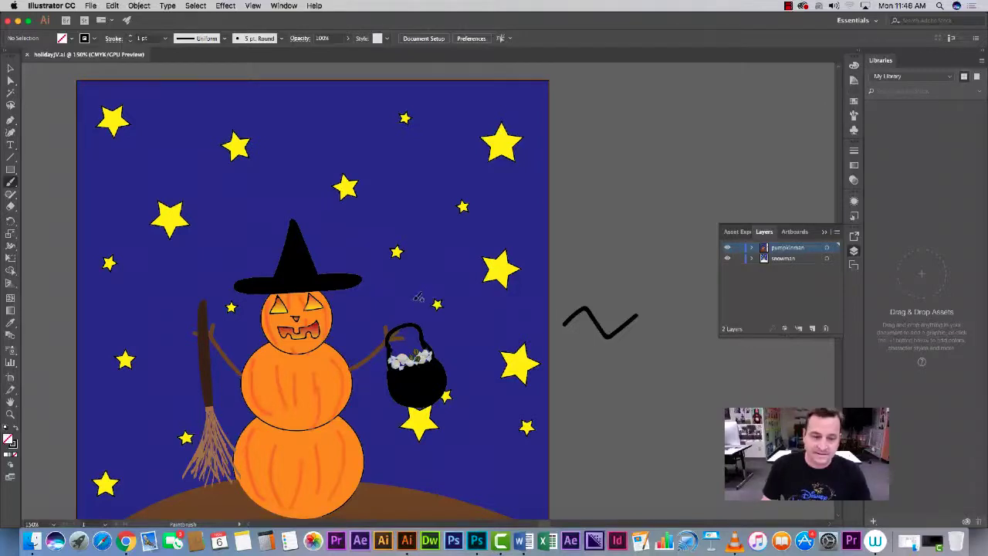
# Quit Illustrator and switch to Photoshop CC 2017
pyautogui.click(34, 6)
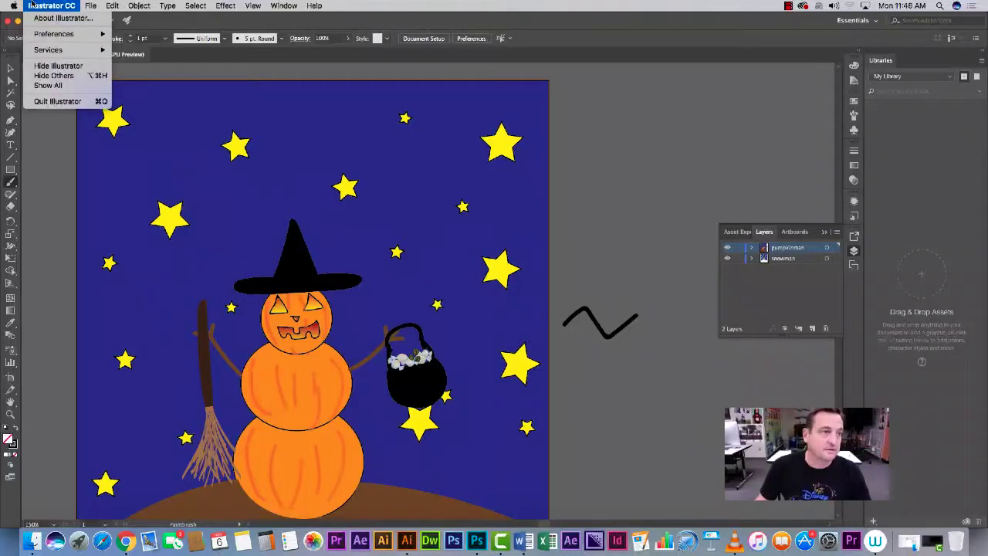
pyautogui.click(51, 100)
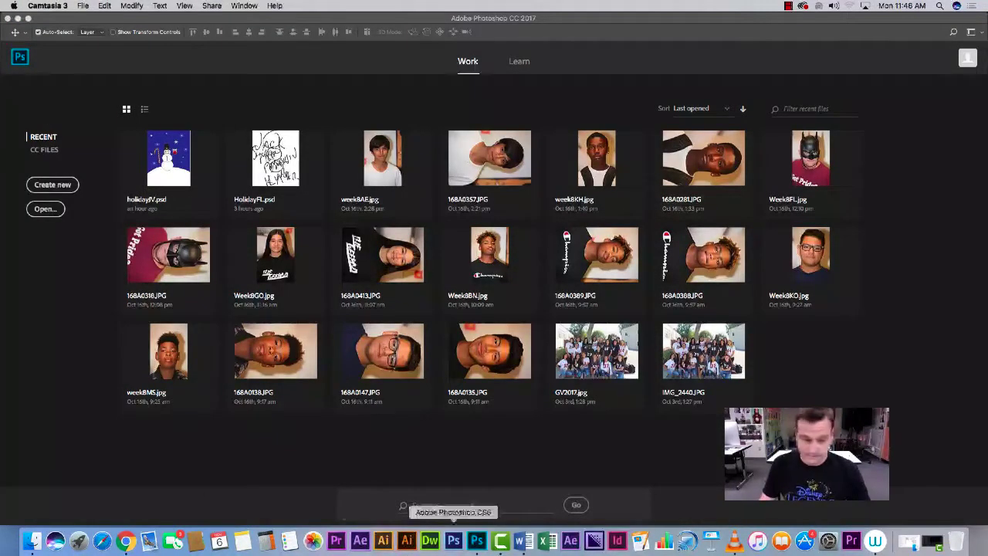
pyautogui.click(477, 543)
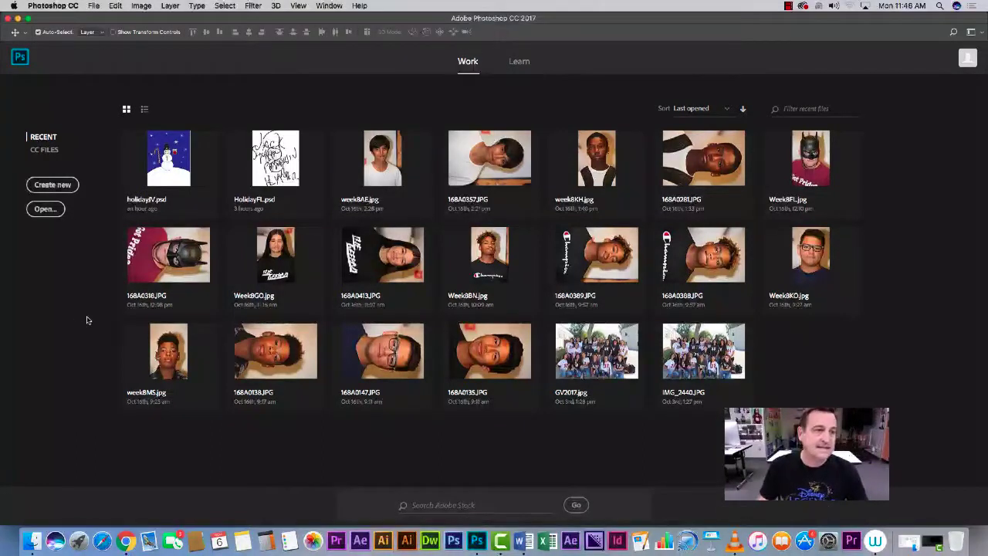
# Open holidayJV.psd from the HolidayFL folder
pyautogui.click(94, 6)
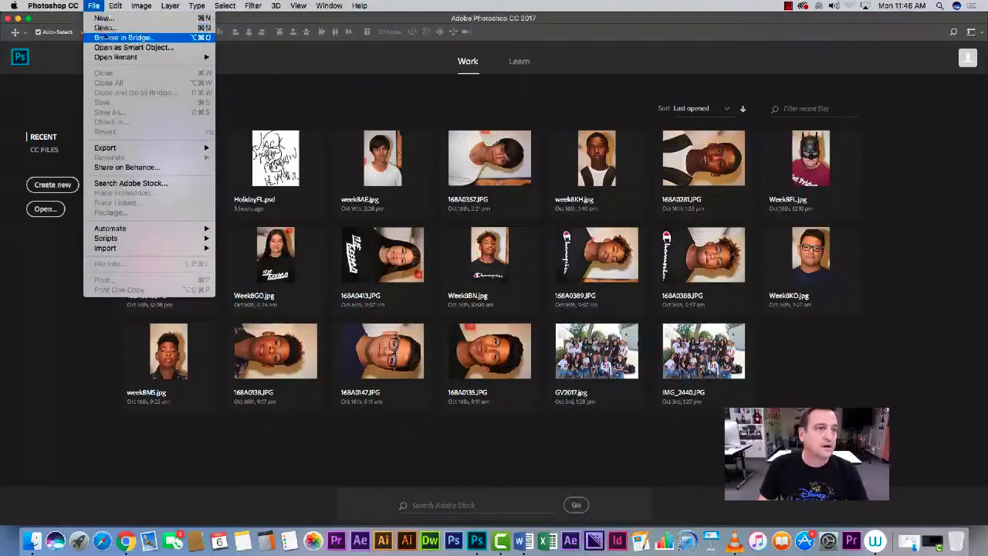
pyautogui.moveTo(48, 3)
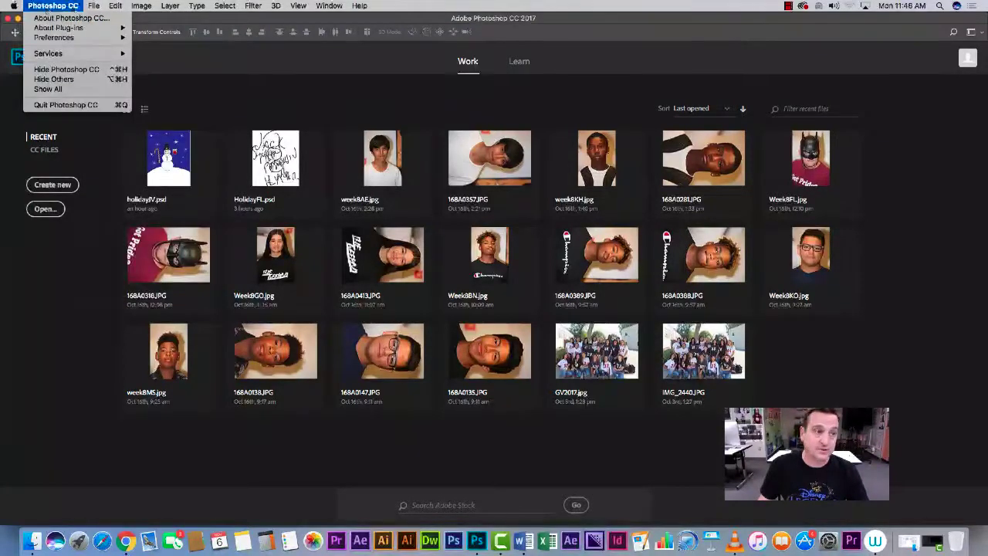
pyautogui.click(104, 29)
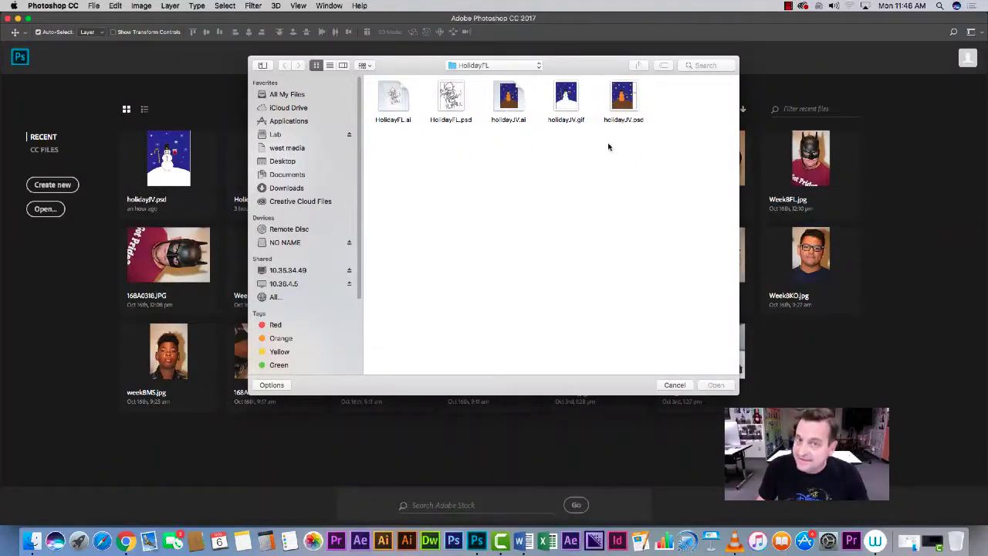
pyautogui.click(625, 107)
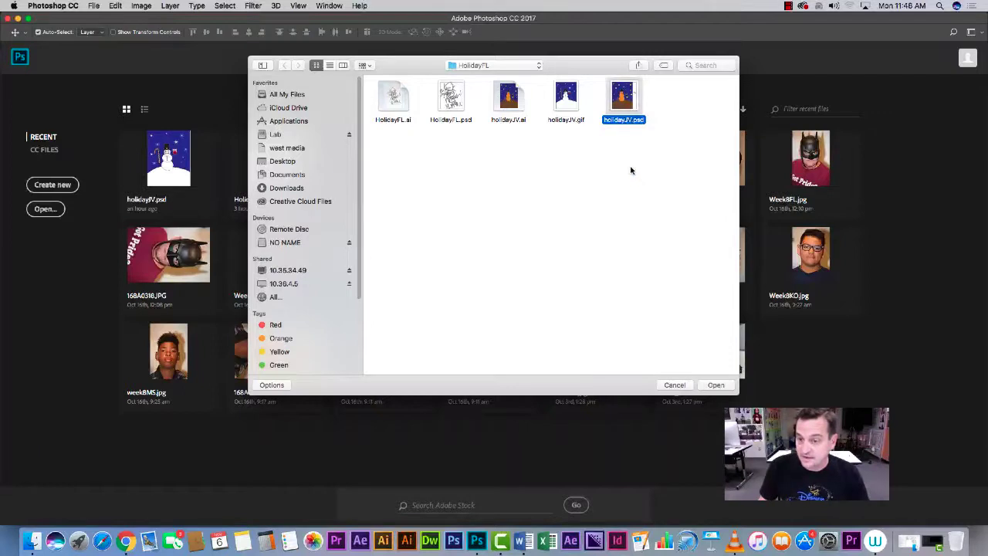
pyautogui.click(717, 385)
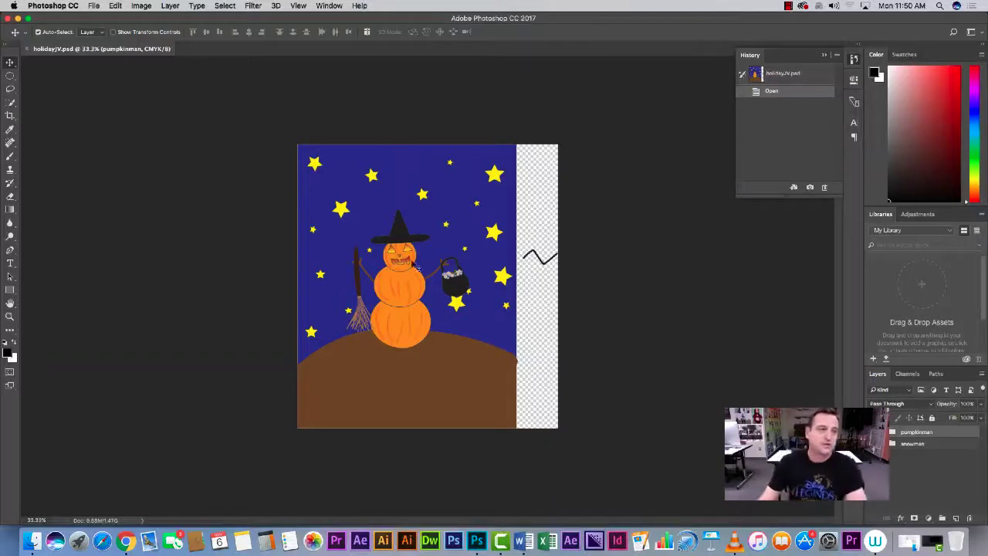
# Crop the canvas to the blue night scene, cutting off the transparent strip with the stray black squiggle
pyautogui.click(11, 115)
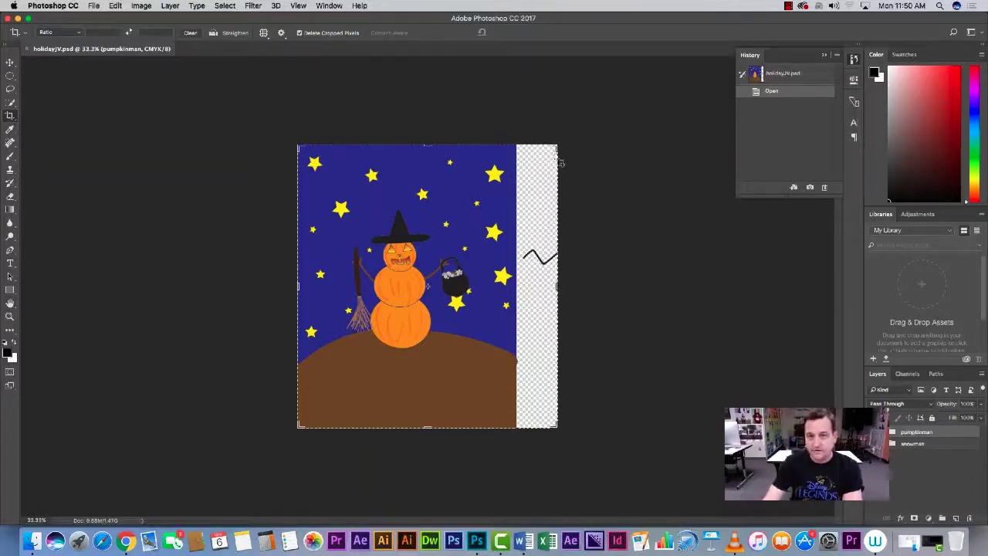
pyautogui.moveTo(555, 145); pyautogui.dragTo(537, 146)
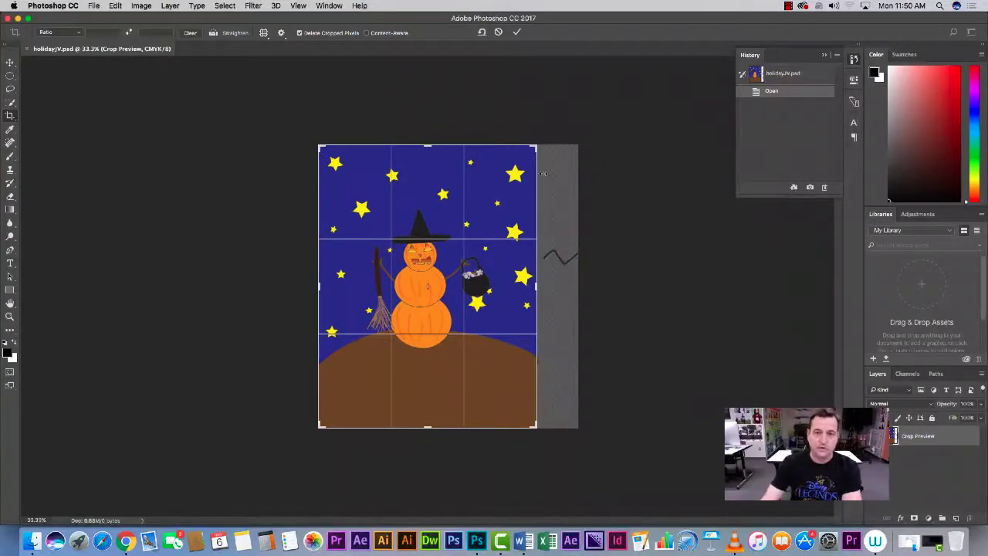
pyautogui.moveTo(317, 146)
pyautogui.mouseDown()
pyautogui.moveTo(303, 134)
pyautogui.moveTo(318, 144)
pyautogui.mouseUp()
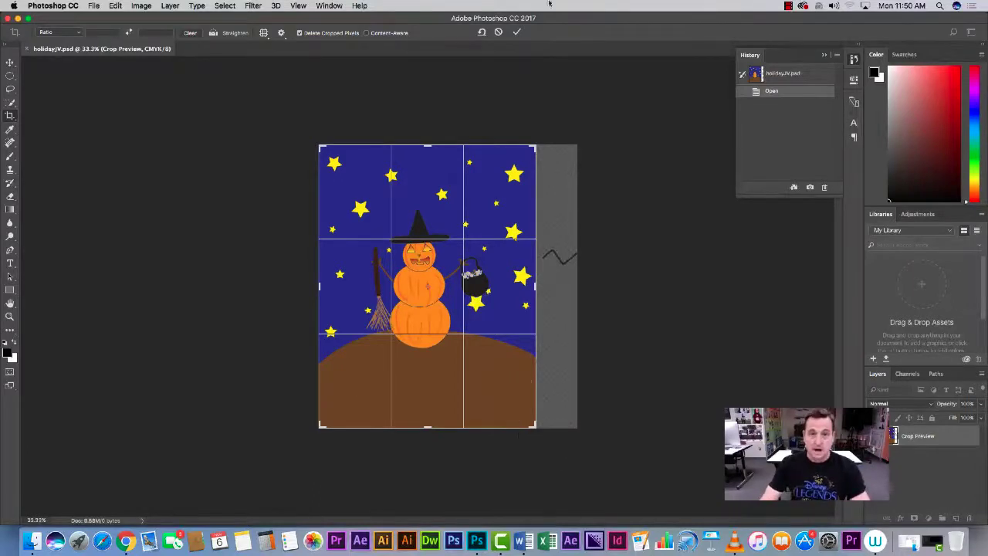
pyautogui.click(516, 32)
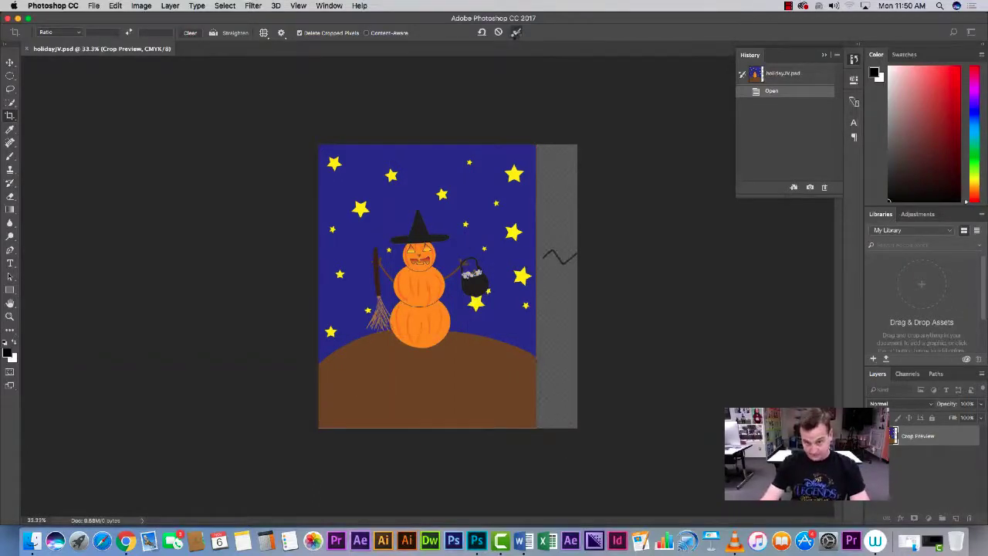
pyautogui.press('Return')
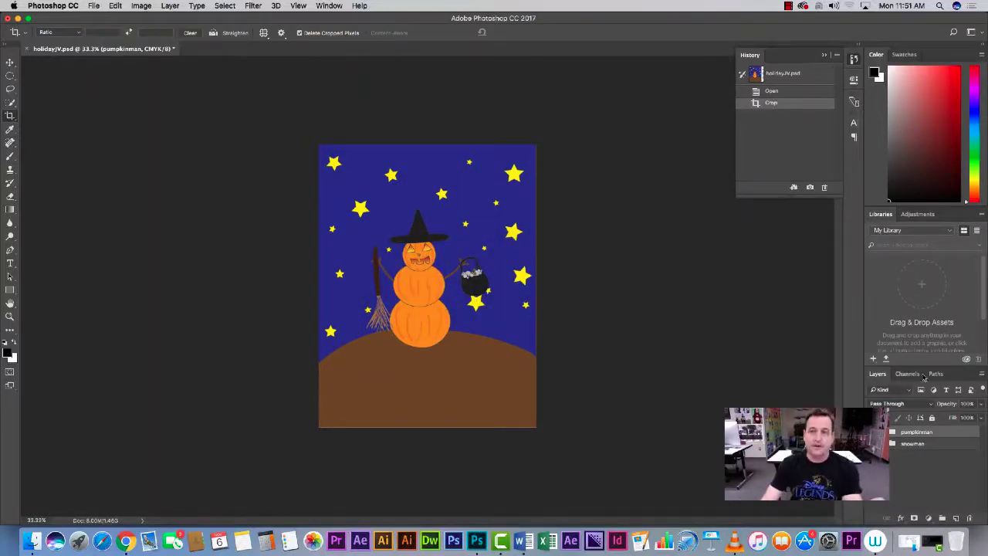
# Toggle the visibility of the pumpkinman and snowman groups to compare the two scenes, leaving both shown
pyautogui.click(879, 431)
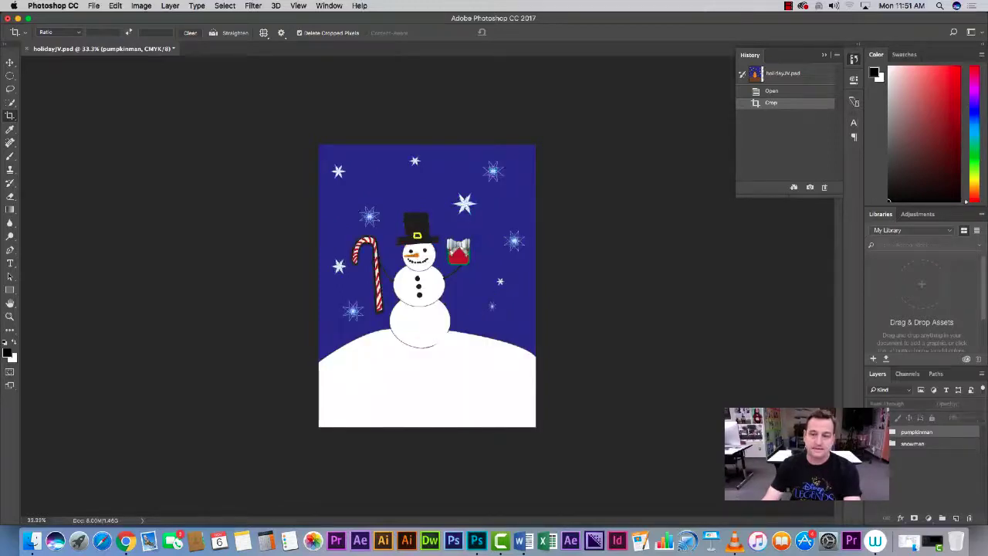
pyautogui.click(878, 443)
pyautogui.click(878, 432)
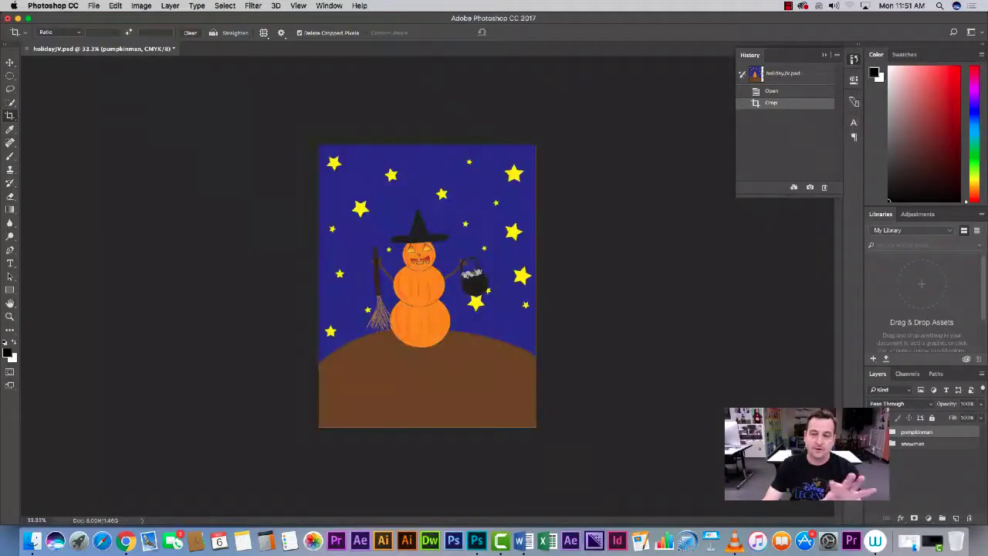
pyautogui.click(879, 432)
pyautogui.click(878, 442)
pyautogui.click(879, 431)
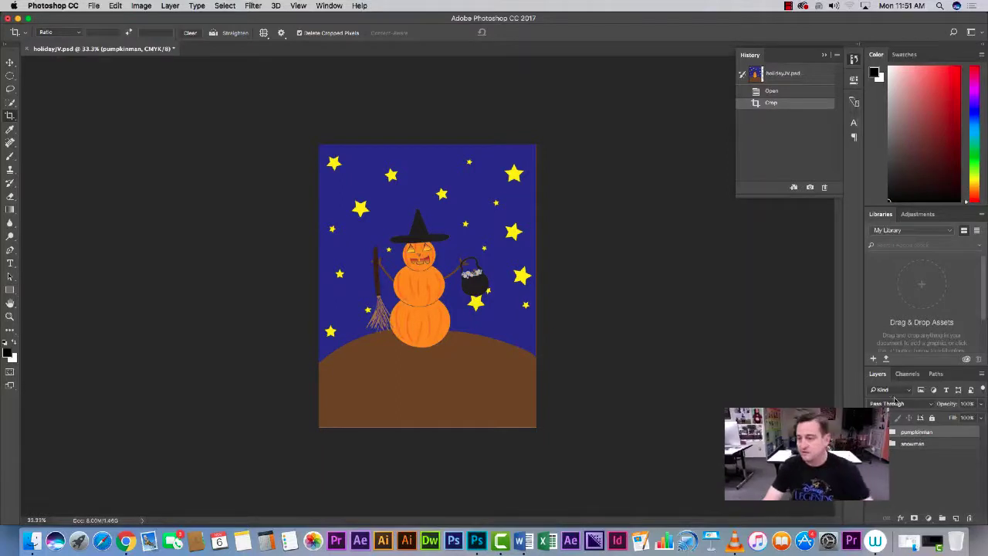
# Convert the pumpkinman group and the snowman group each to a smart object
pyautogui.rightClick(915, 437)
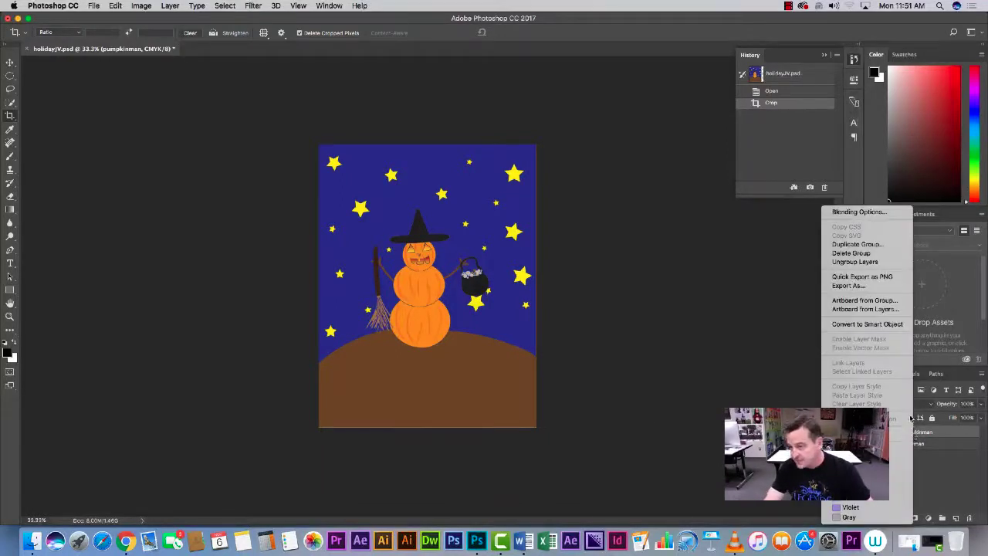
pyautogui.click(865, 324)
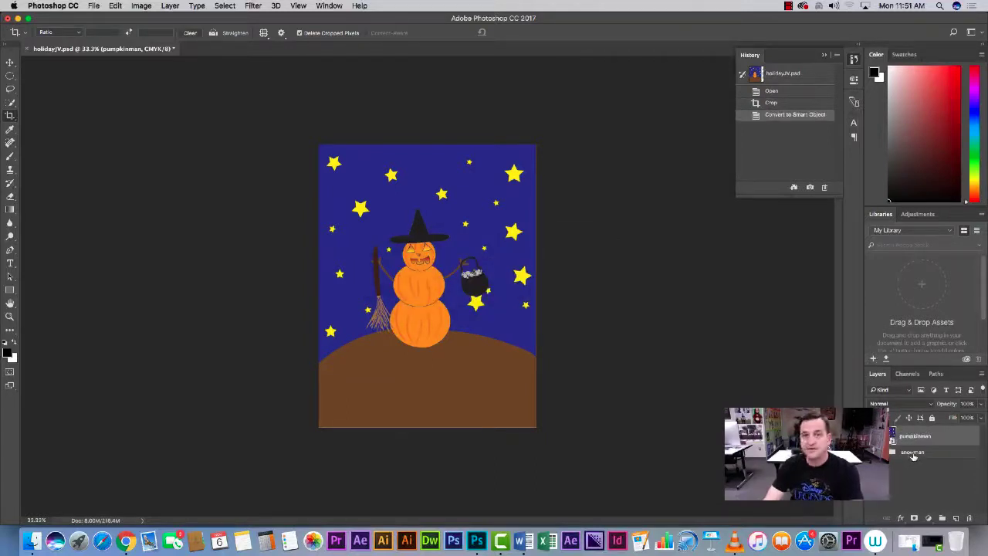
pyautogui.click(912, 455)
pyautogui.rightClick(913, 457)
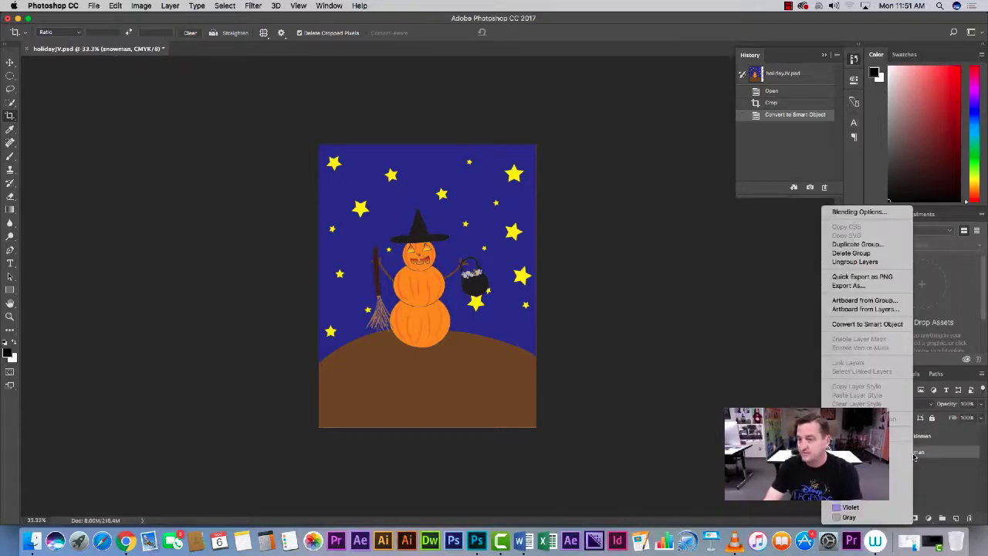
pyautogui.click(857, 324)
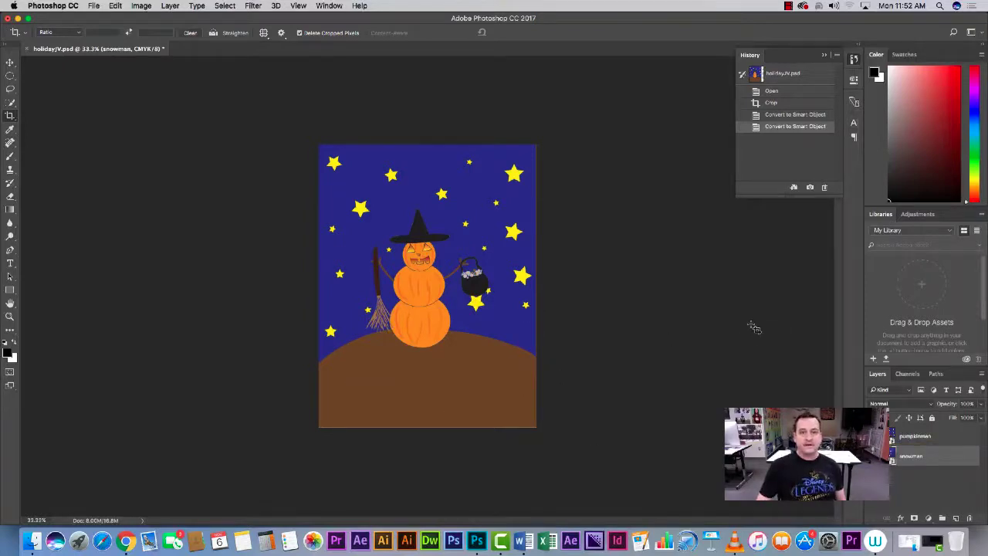
# Show the animation timeline and hide it again
pyautogui.click(328, 6)
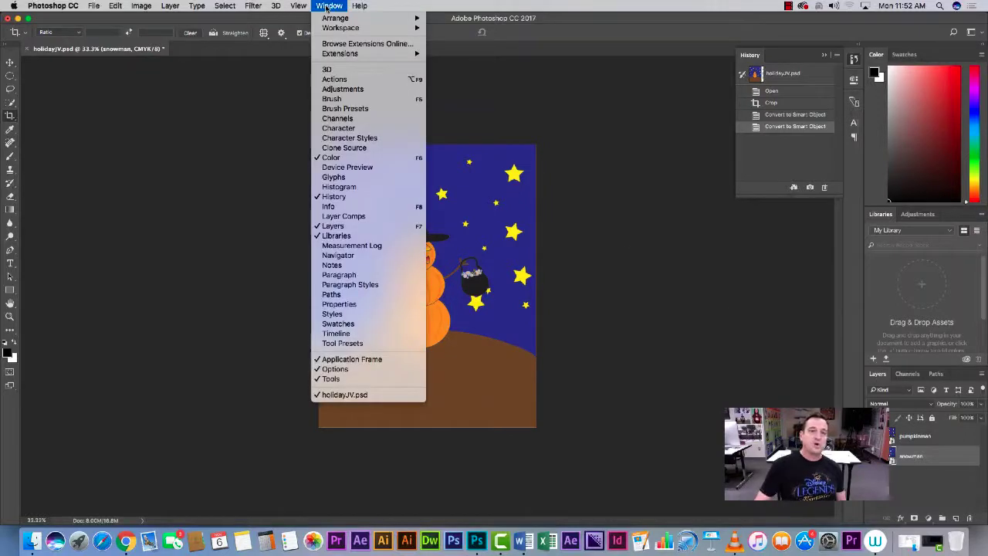
pyautogui.click(325, 334)
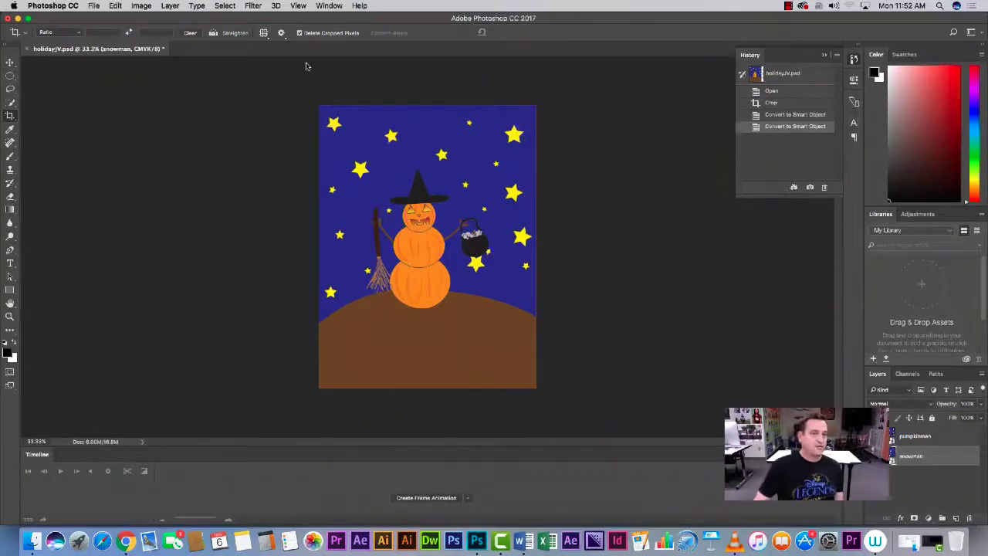
pyautogui.click(327, 6)
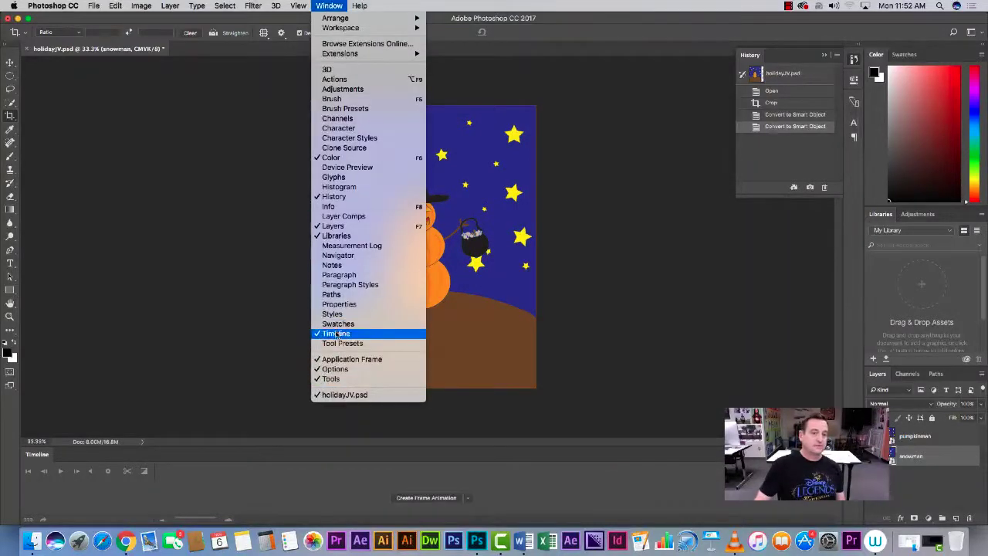
pyautogui.click(337, 333)
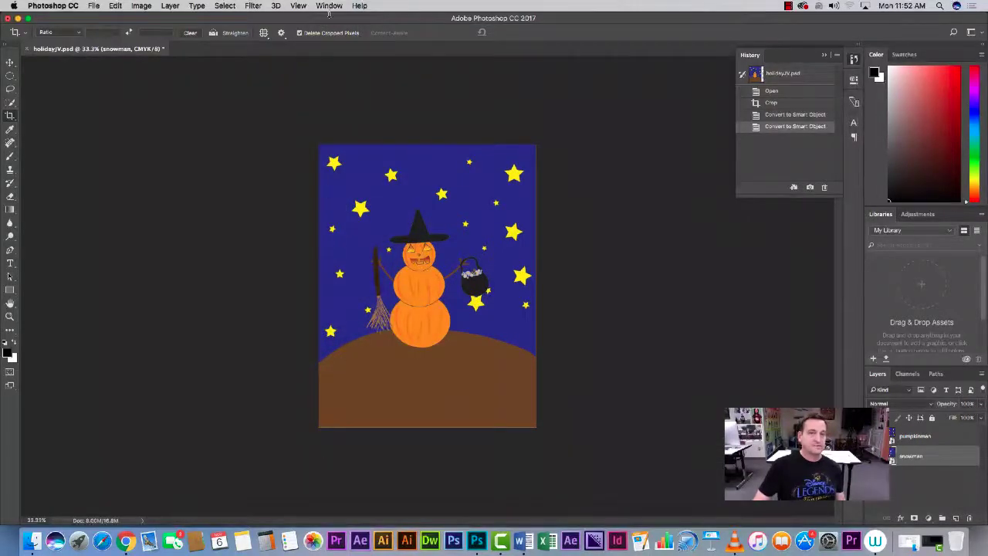
# Show the animation timeline, create a frame animation in it and make its frames from the layers
pyautogui.click(328, 6)
pyautogui.click(343, 338)
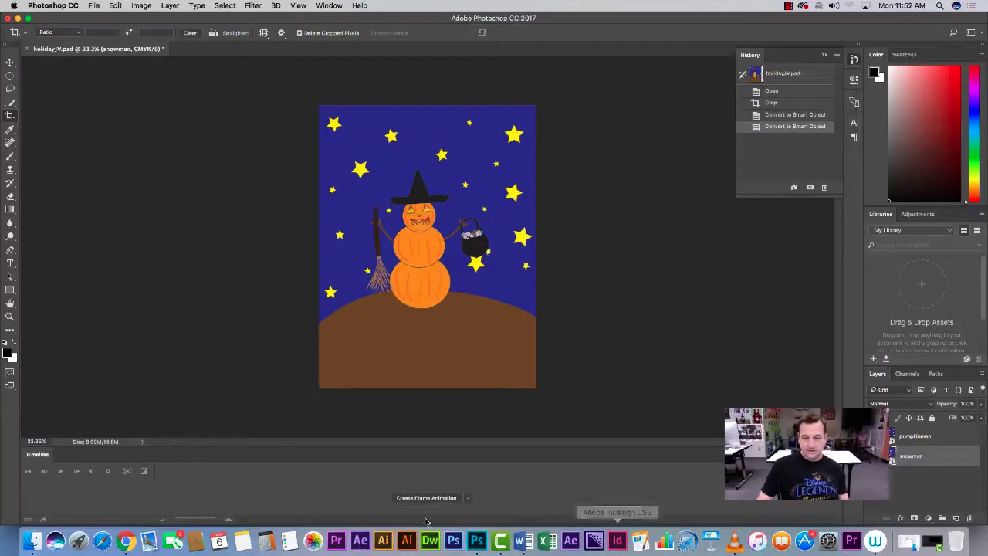
pyautogui.click(467, 499)
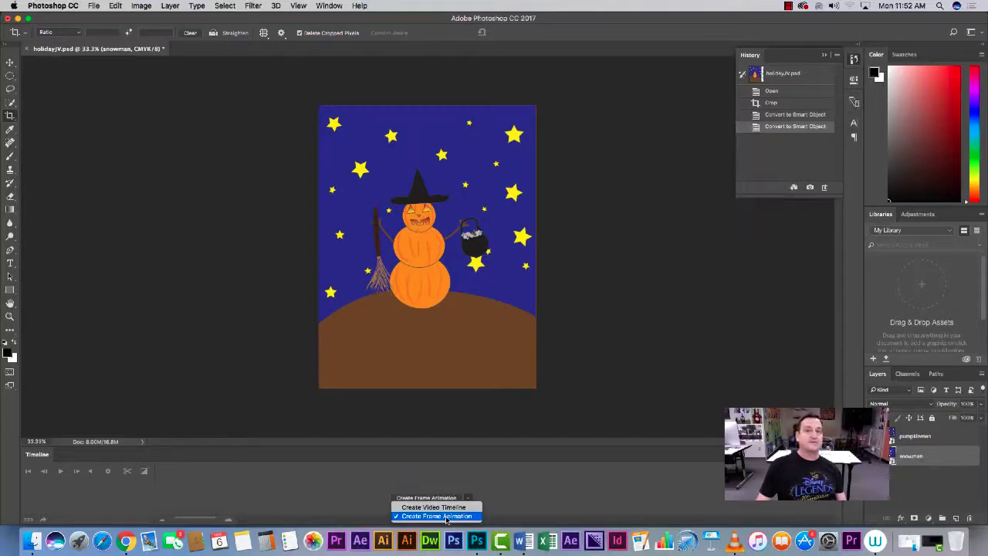
pyautogui.click(446, 518)
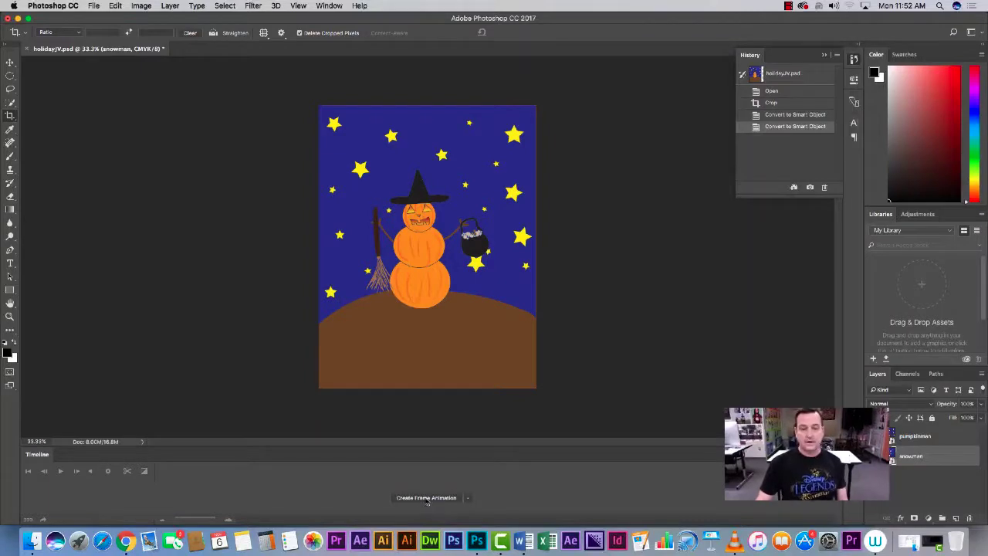
pyautogui.click(467, 499)
pyautogui.click(436, 515)
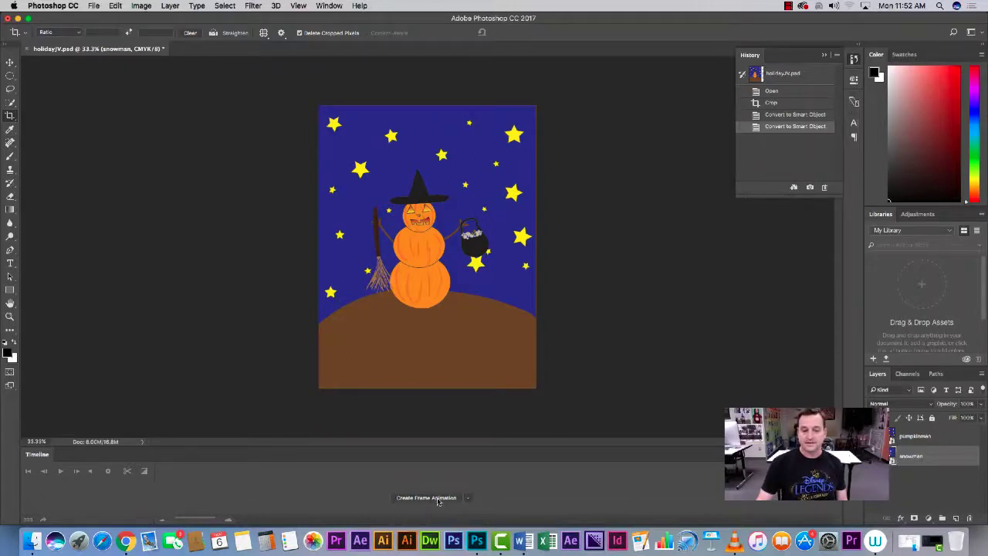
pyautogui.click(437, 498)
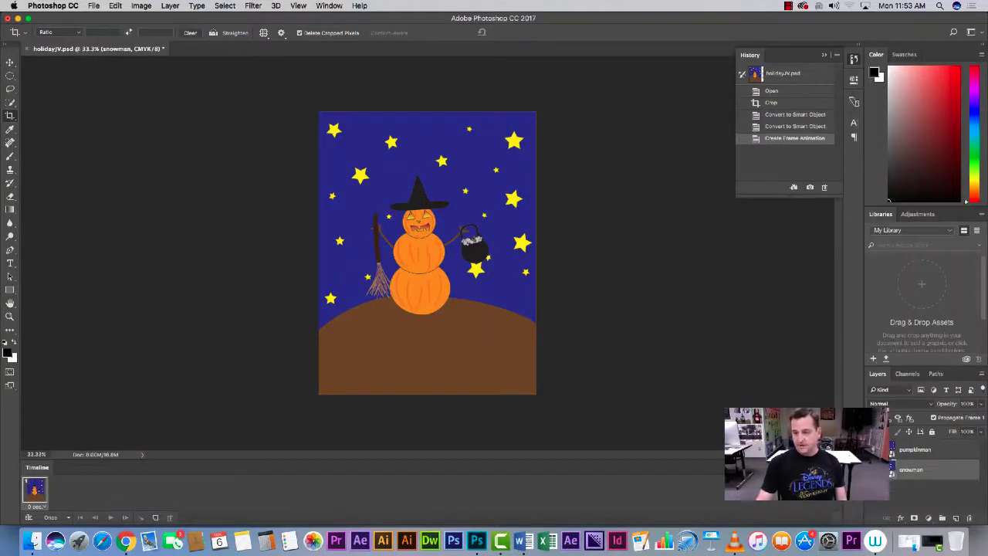
pyautogui.click(835, 467)
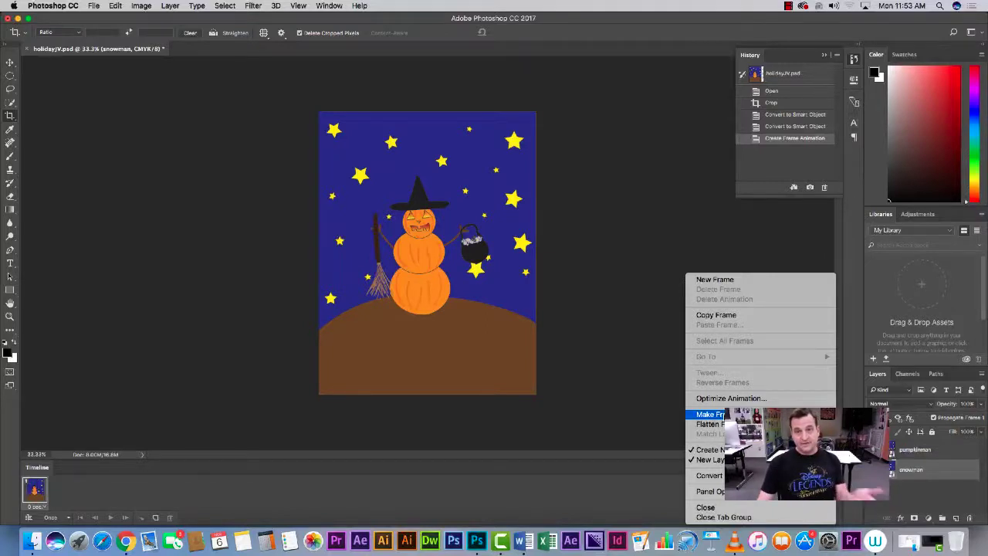
pyautogui.click(723, 413)
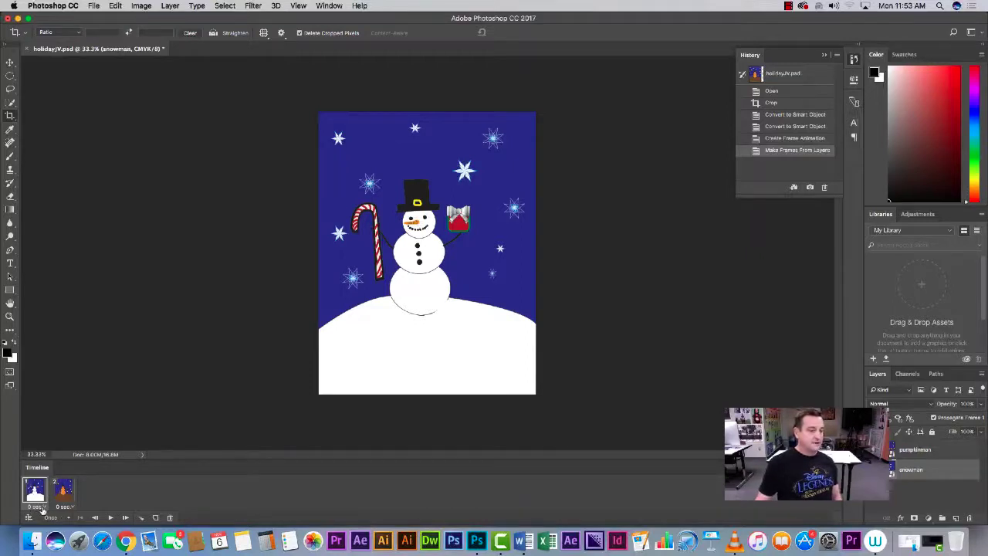
# Set the delay of the snowman frame and the pumpkinman frame to 1 second each
pyautogui.click(42, 507)
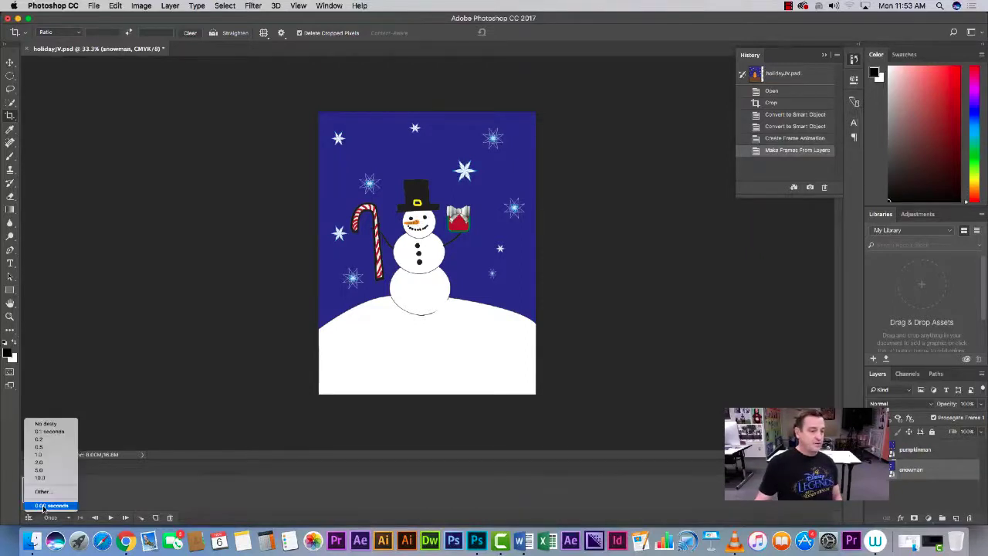
pyautogui.click(43, 454)
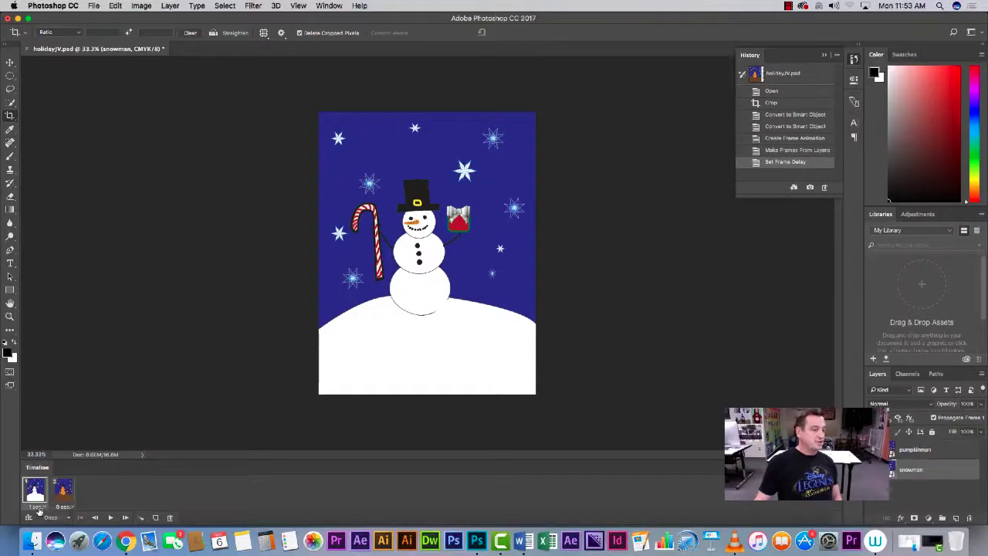
pyautogui.click(72, 507)
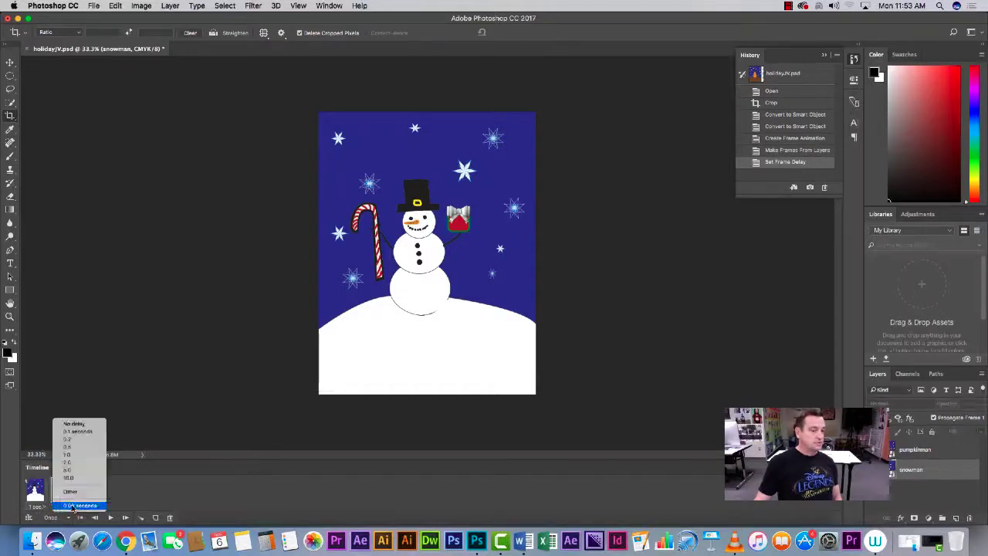
pyautogui.click(65, 456)
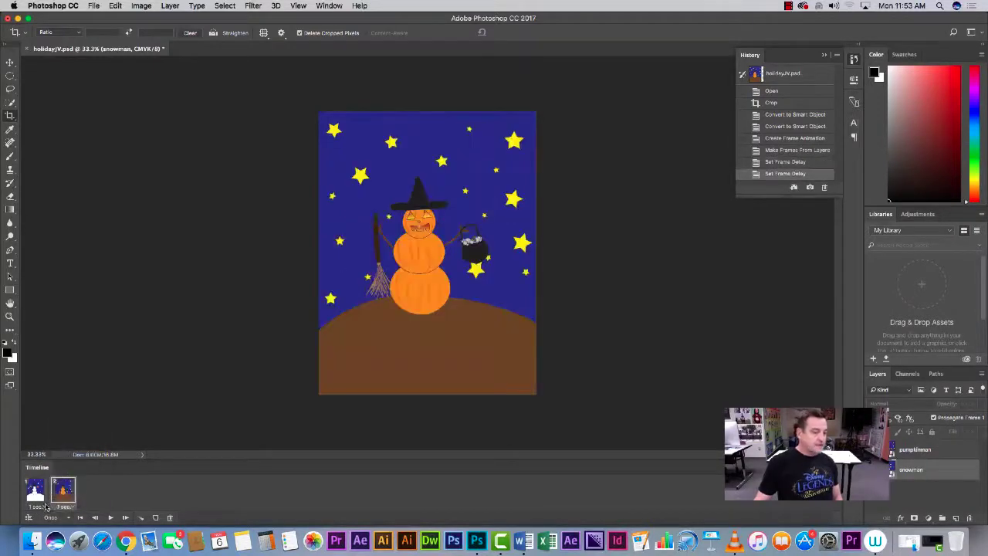
# Try a delay of 2 seconds on both the snowman frame and the pumpkinman frame
pyautogui.click(46, 507)
pyautogui.click(46, 462)
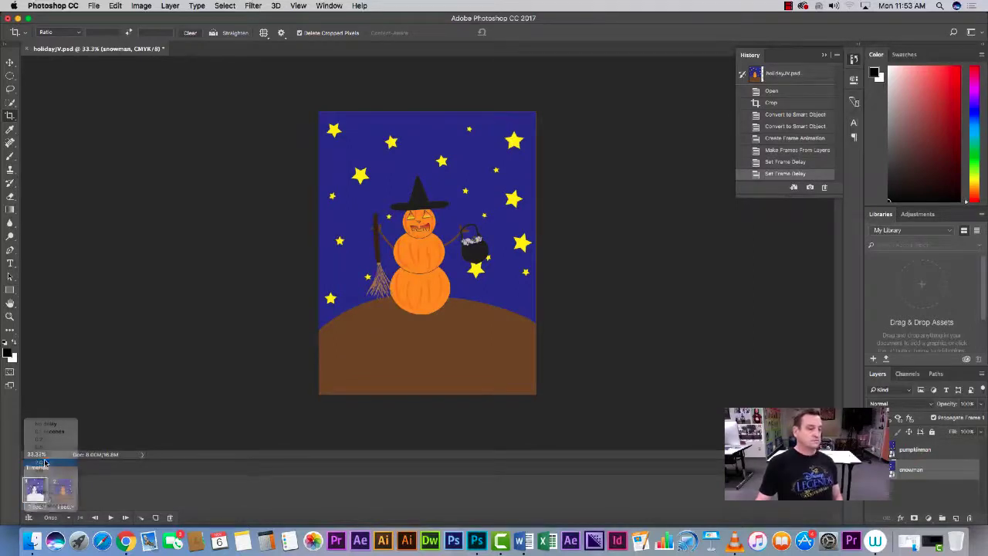
pyautogui.click(73, 506)
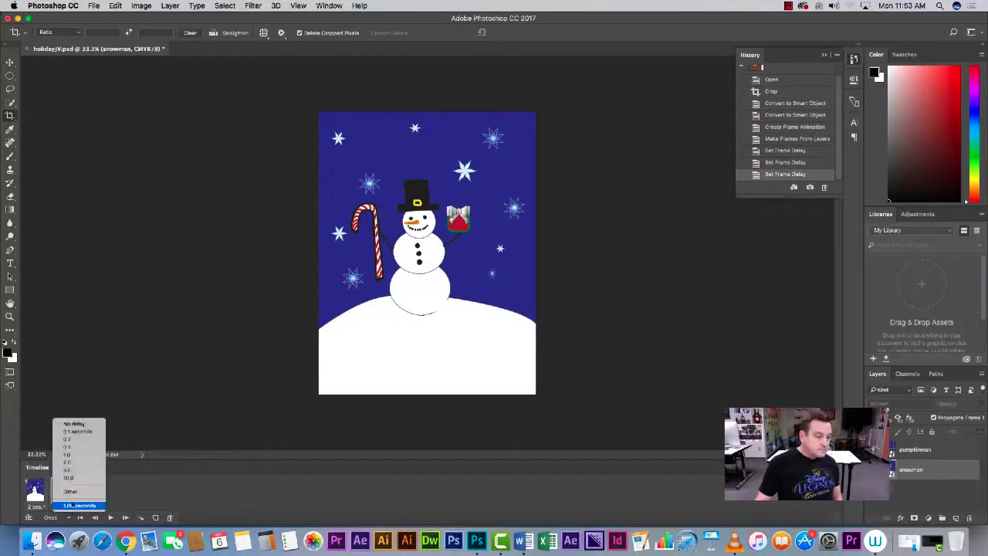
pyautogui.click(73, 462)
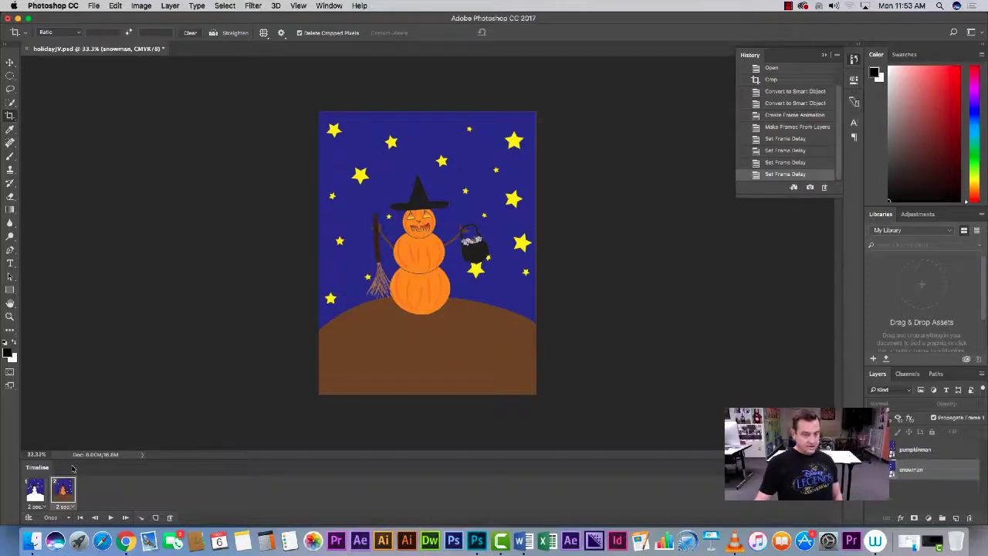
# Return the delay of both animation frames to 1 second
pyautogui.click(44, 507)
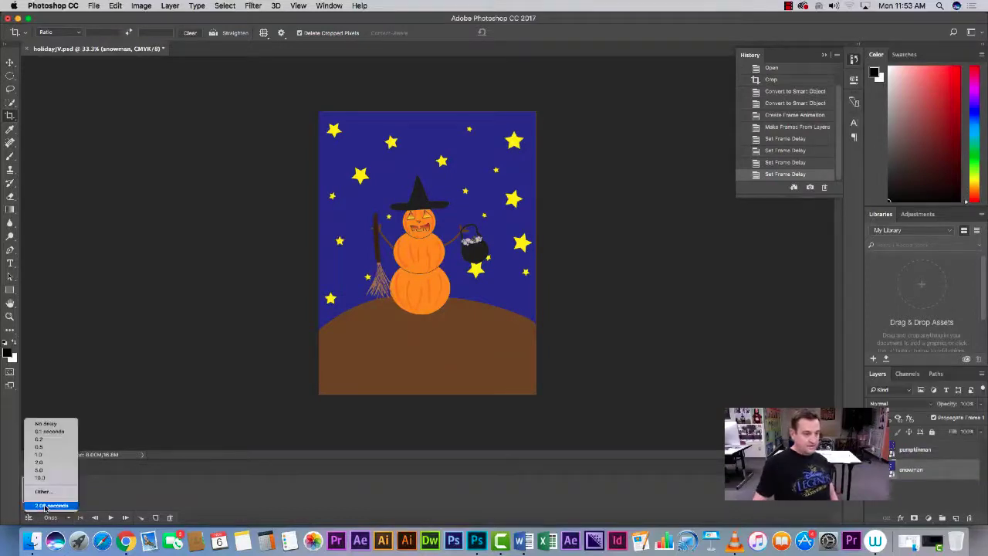
pyautogui.click(44, 456)
pyautogui.click(73, 506)
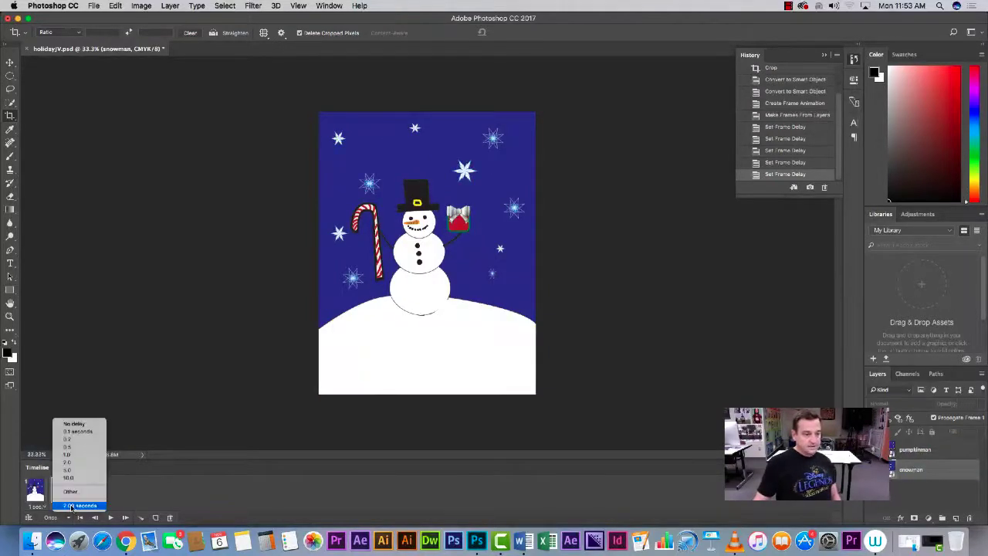
pyautogui.click(76, 456)
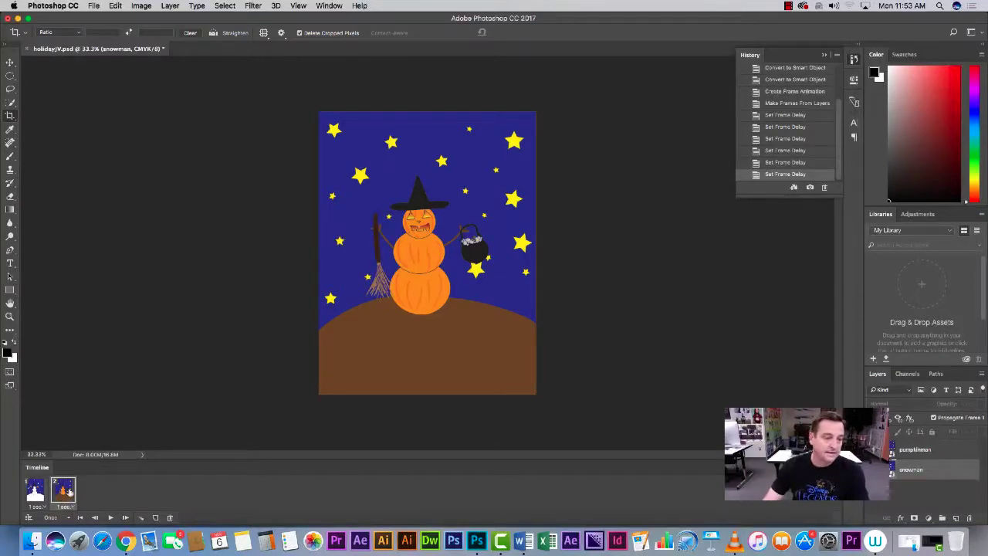
# Set the animation to loop forever, and play it to check the switch between the two scenes before stopping it
pyautogui.click(67, 518)
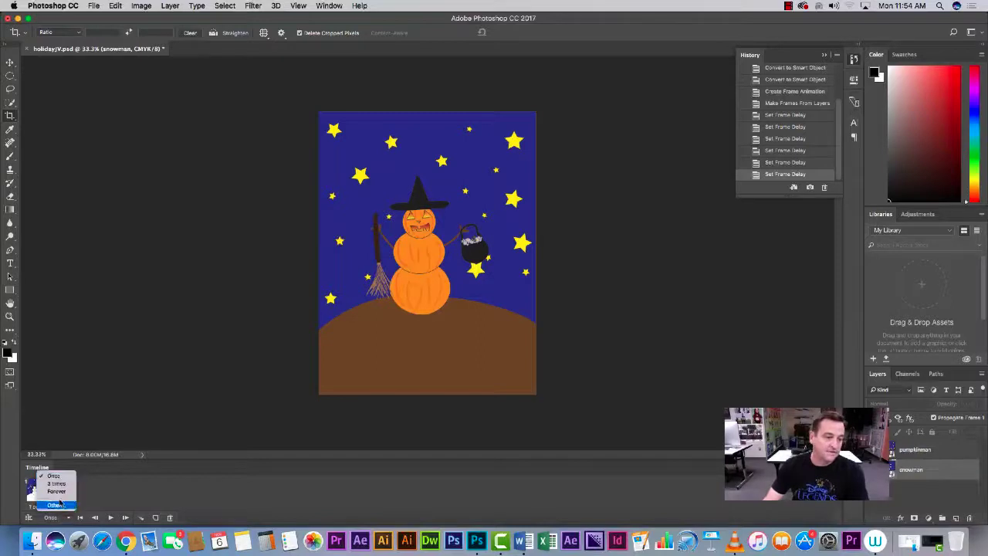
pyautogui.click(61, 492)
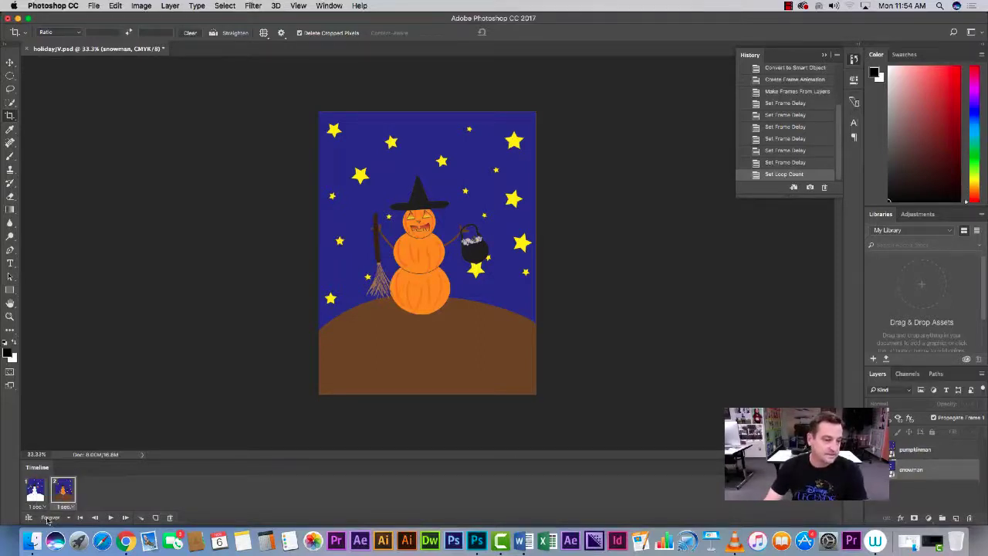
pyautogui.click(108, 518)
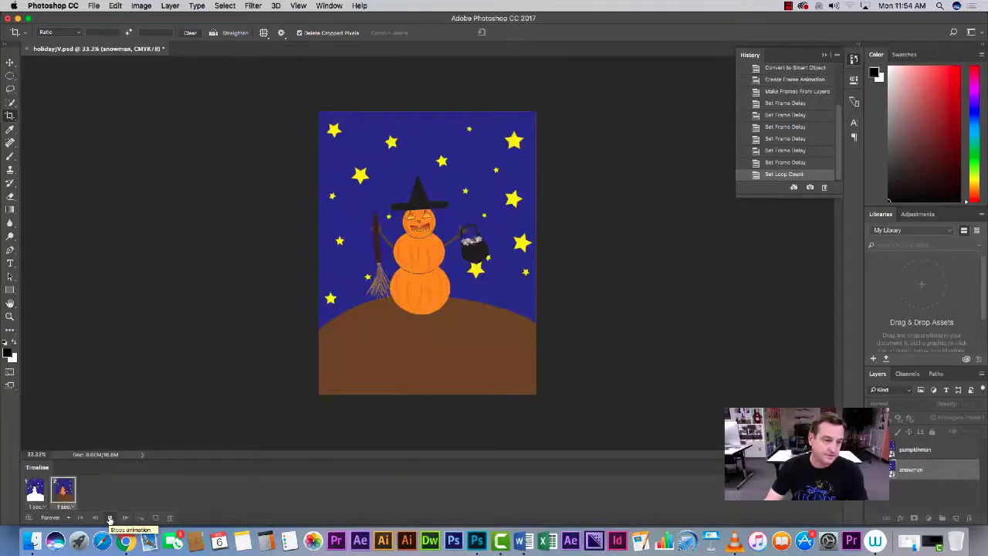
pyautogui.click(110, 518)
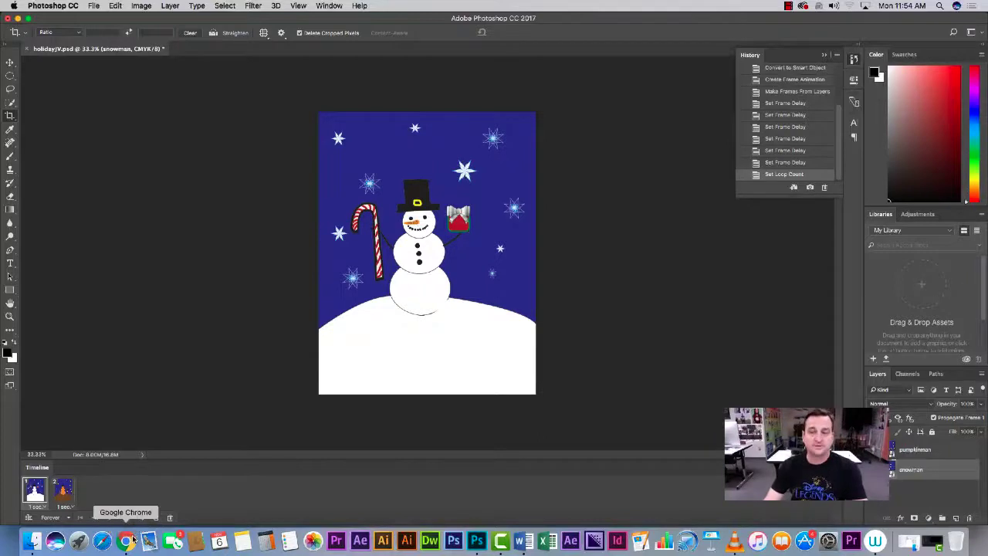
# Start a Save for Web (Legacy) export and fit the whole snowman image in its preview
pyautogui.click(92, 7)
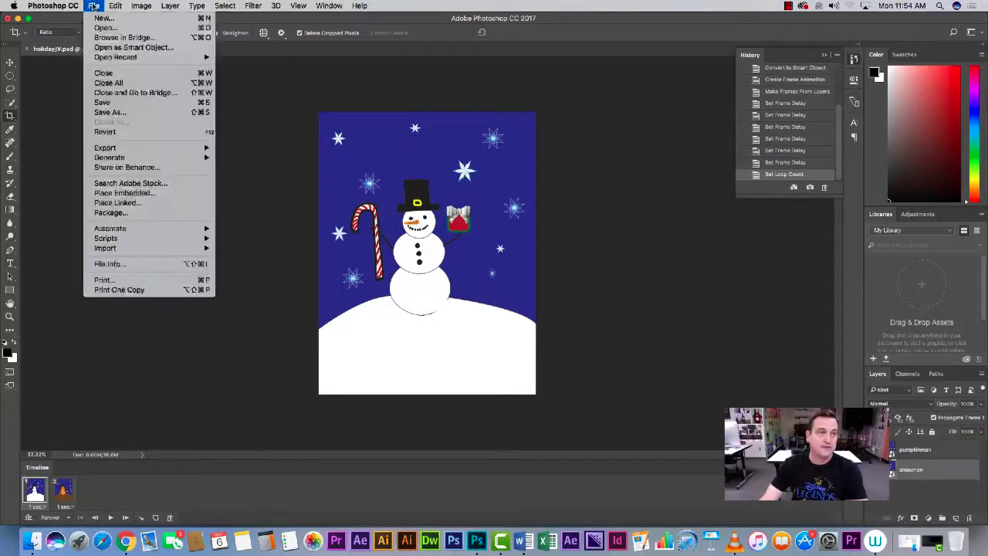
pyautogui.moveTo(112, 147)
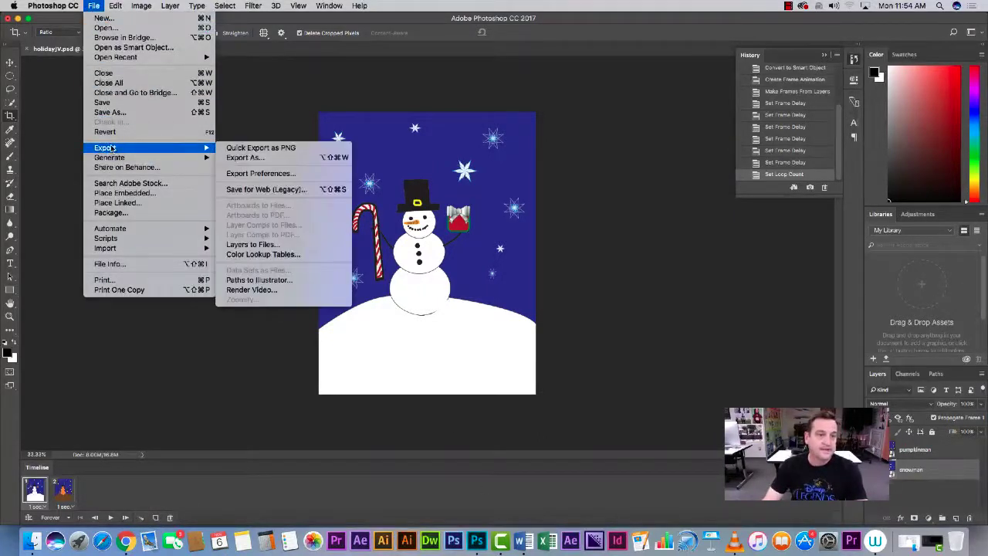
pyautogui.click(265, 189)
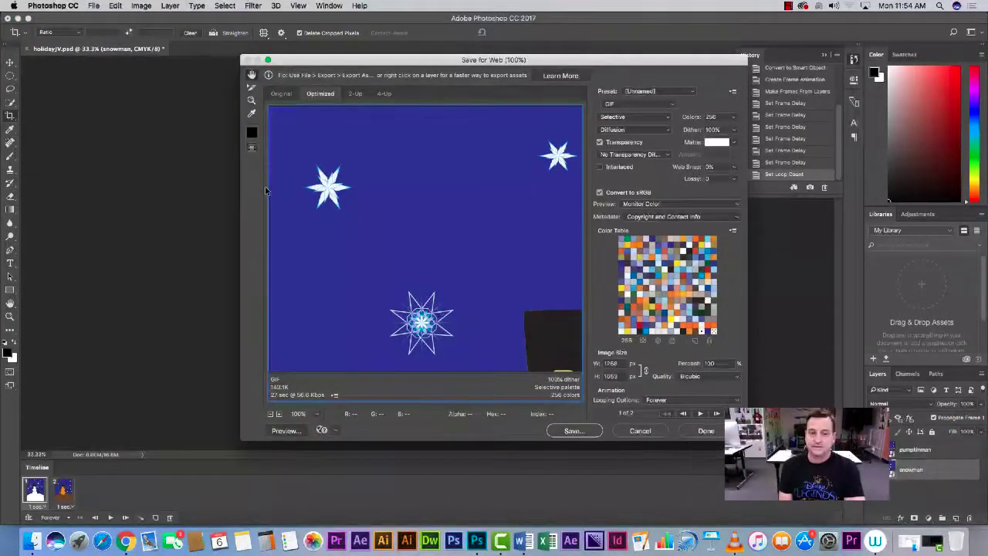
pyautogui.click(316, 414)
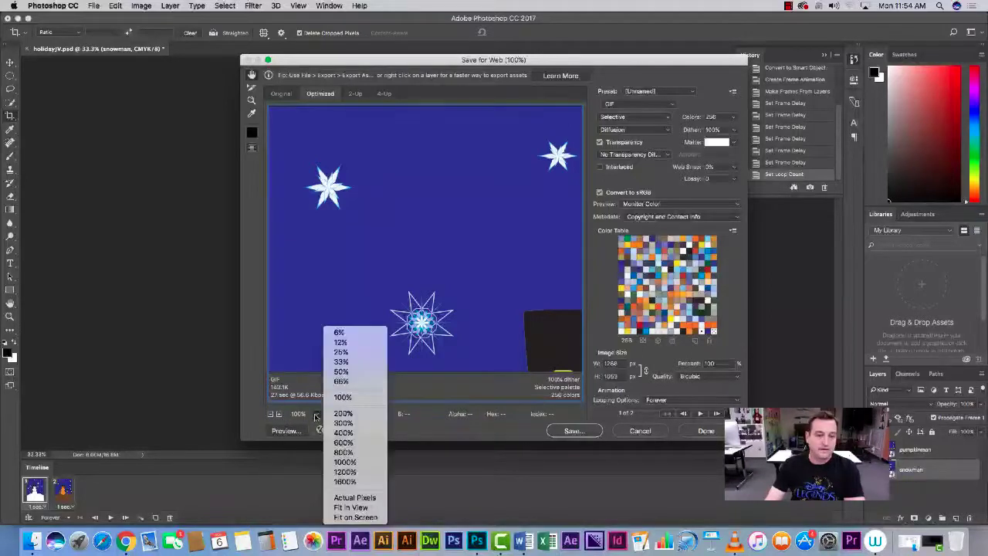
pyautogui.click(351, 507)
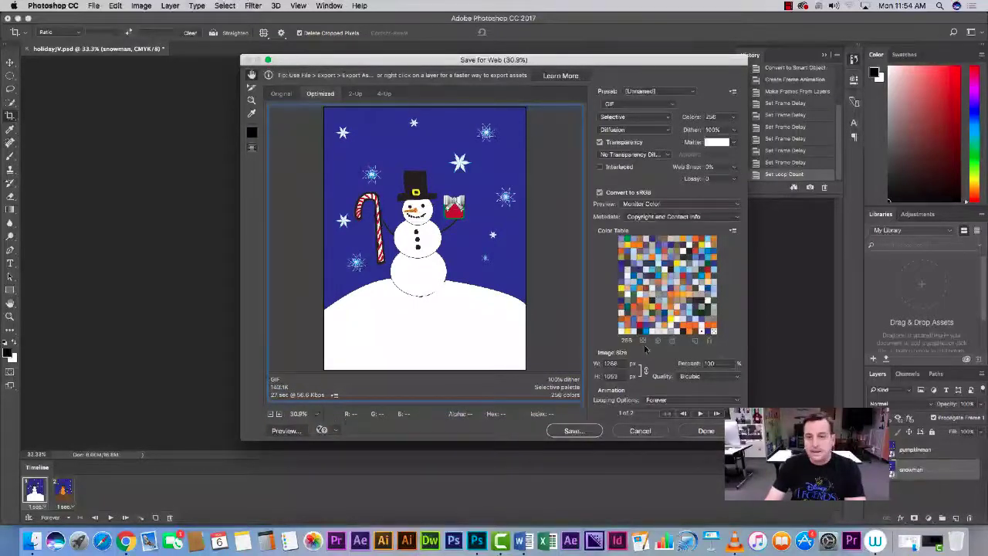
# Try the GIF 64 Dithered and GIF 128 No Dither presets for the export, keeping GIF as the file format
pyautogui.click(618, 104)
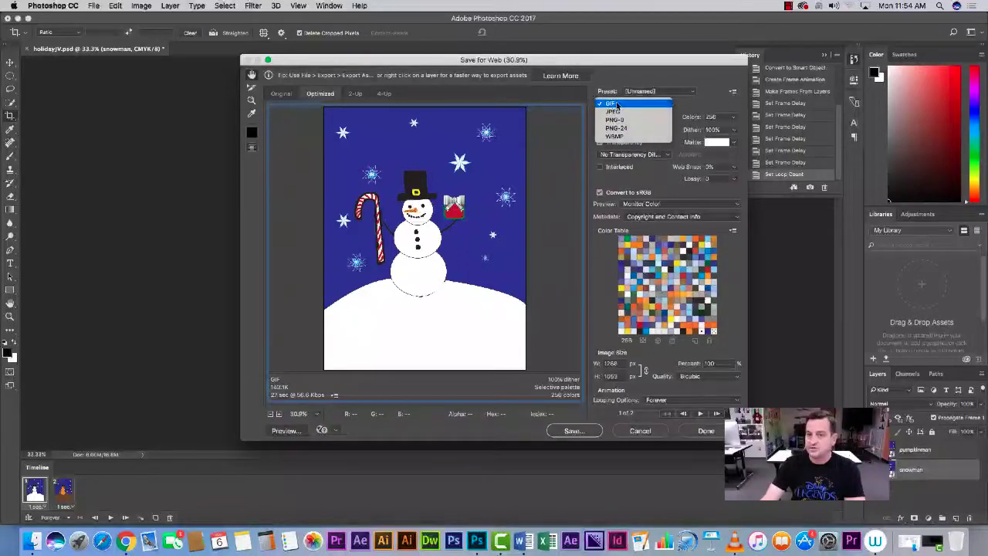
pyautogui.click(617, 104)
pyautogui.click(641, 91)
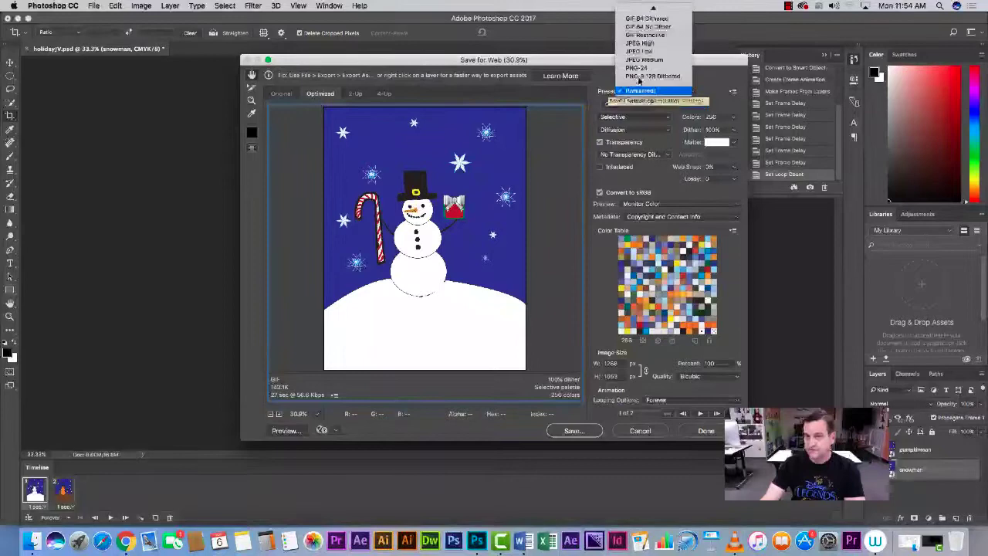
pyautogui.click(647, 19)
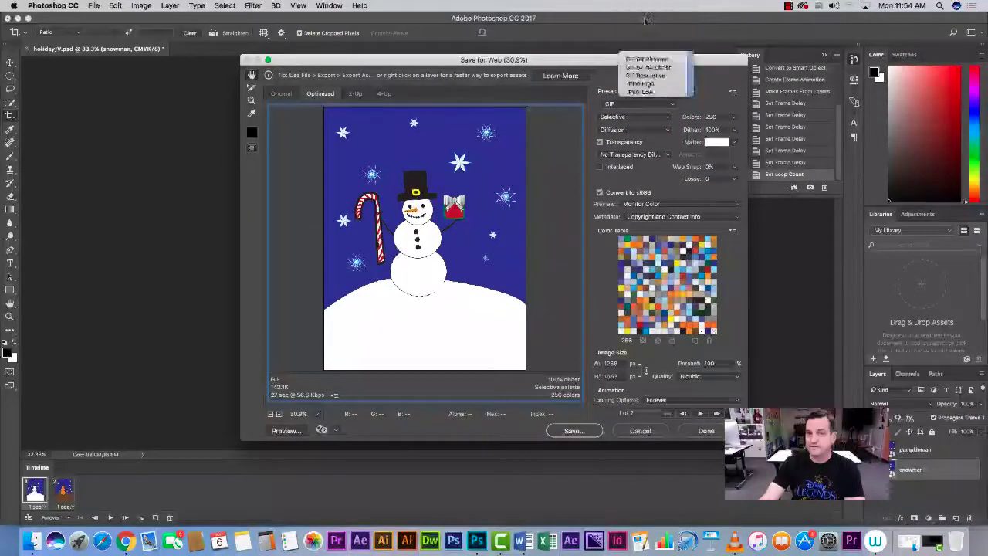
pyautogui.click(622, 105)
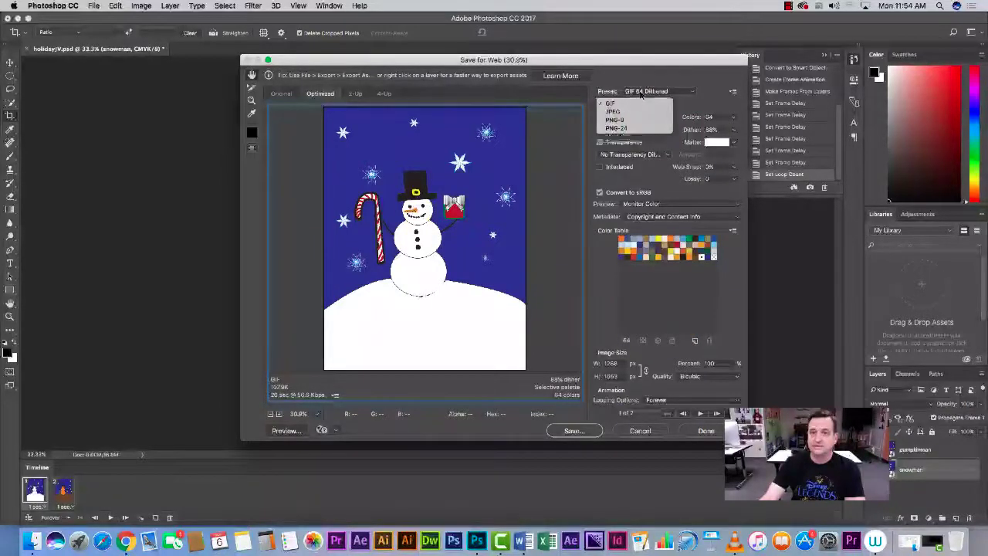
pyautogui.click(648, 99)
pyautogui.click(647, 91)
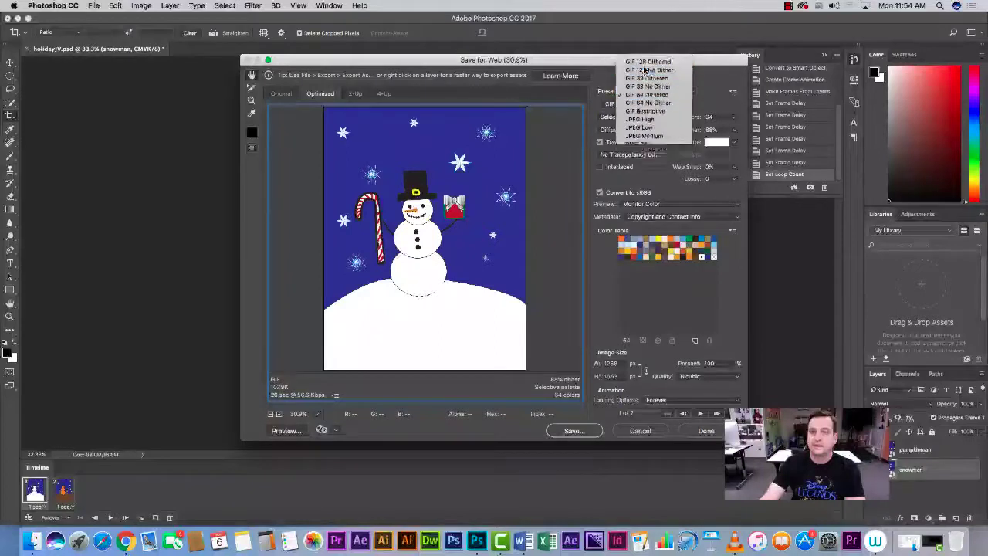
pyautogui.click(647, 66)
# Apply the GIF 128 Dithered preset to the export, keep GIF as the file format and turn transparency off
pyautogui.click(647, 91)
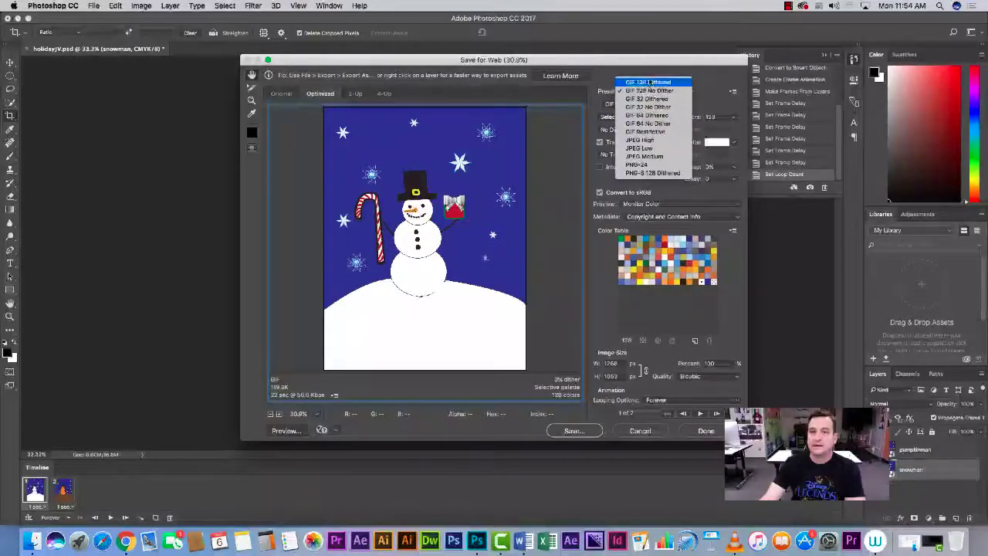
pyautogui.click(645, 81)
pyautogui.click(610, 104)
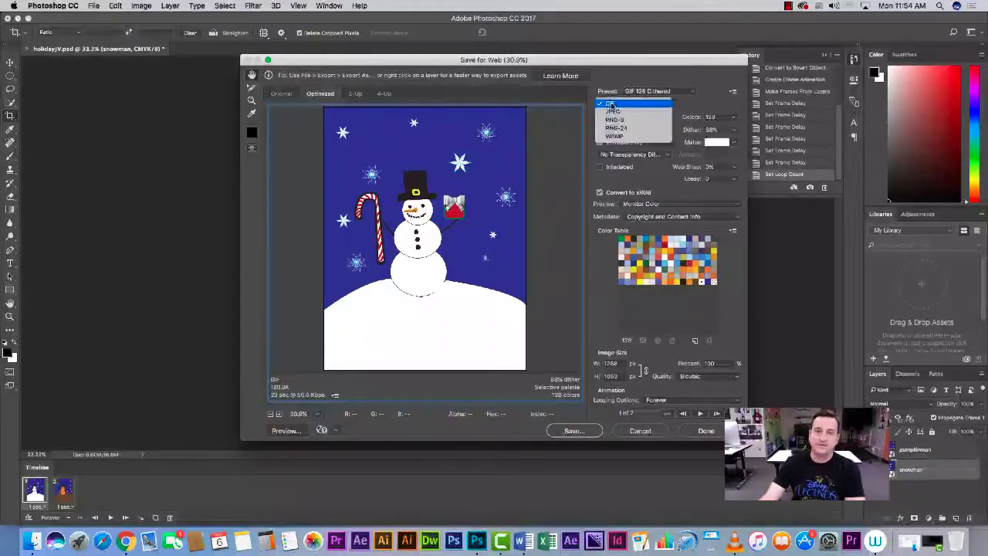
pyautogui.click(611, 106)
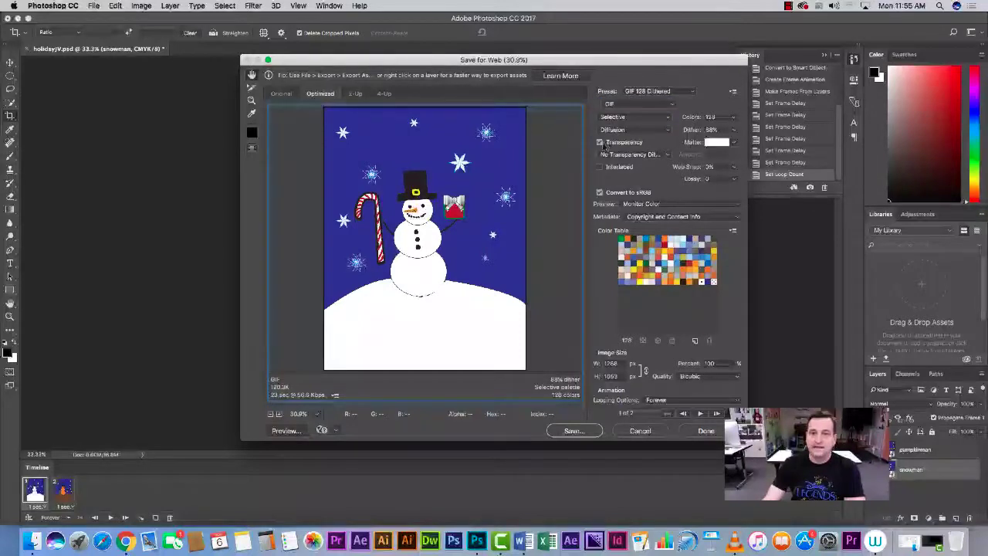
pyautogui.click(600, 143)
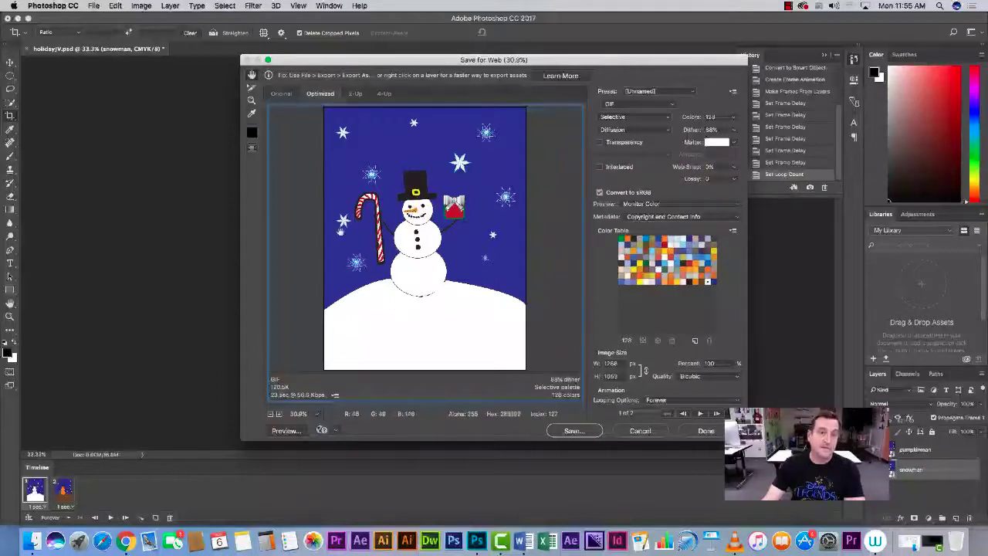
# Compare the export with transparency on and off, leave transparency off, and check the available matte colour options
pyautogui.click(601, 143)
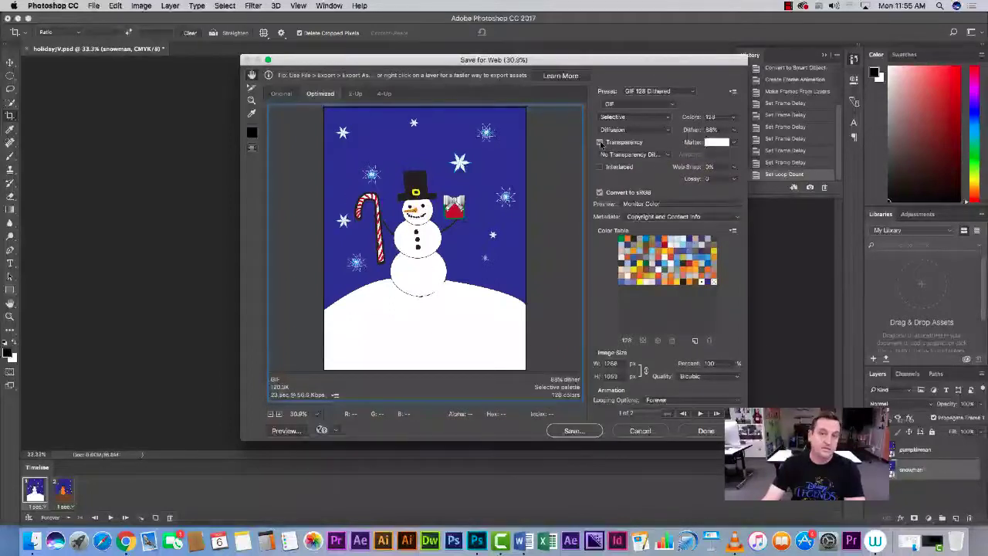
pyautogui.click(601, 144)
pyautogui.click(601, 143)
pyautogui.click(601, 143)
pyautogui.click(602, 144)
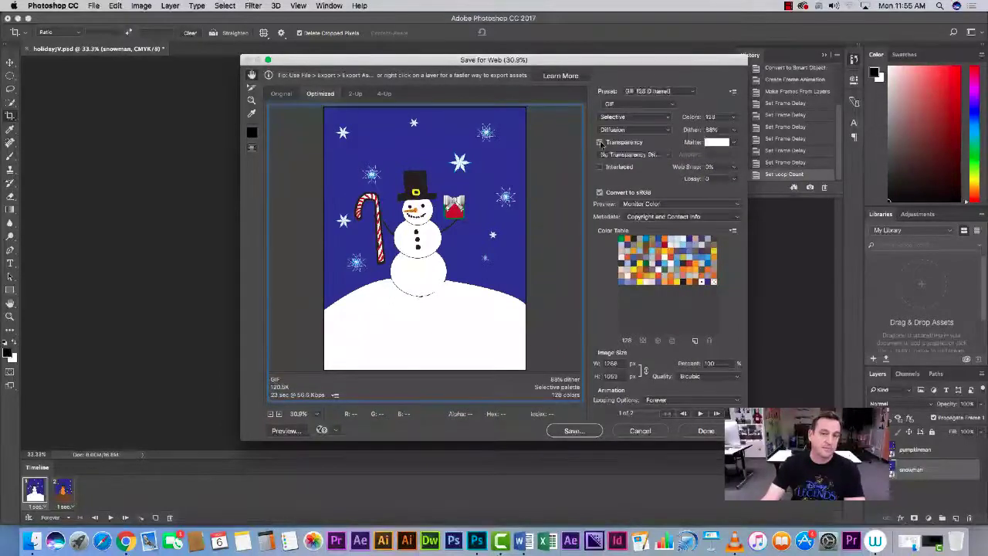
pyautogui.click(601, 144)
pyautogui.click(601, 143)
pyautogui.click(601, 143)
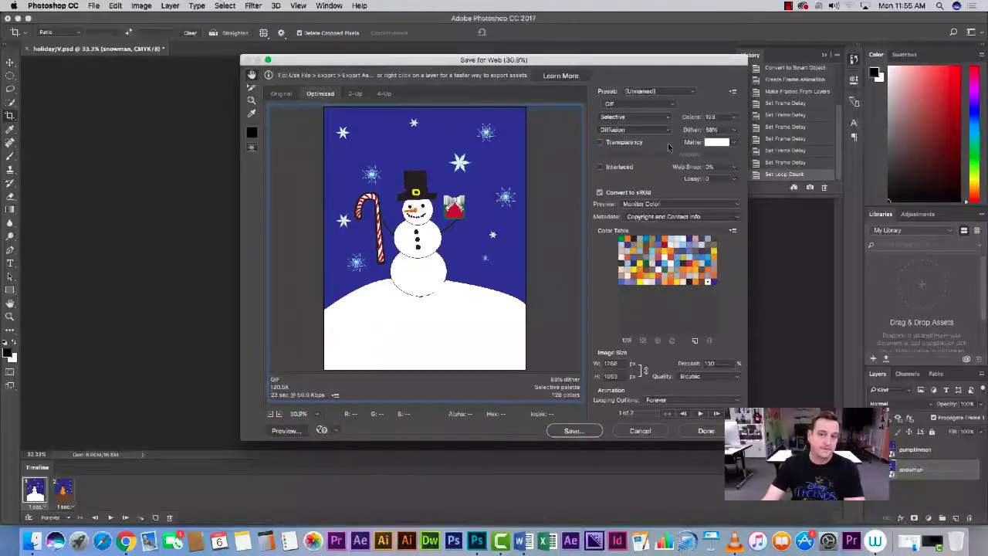
pyautogui.click(736, 143)
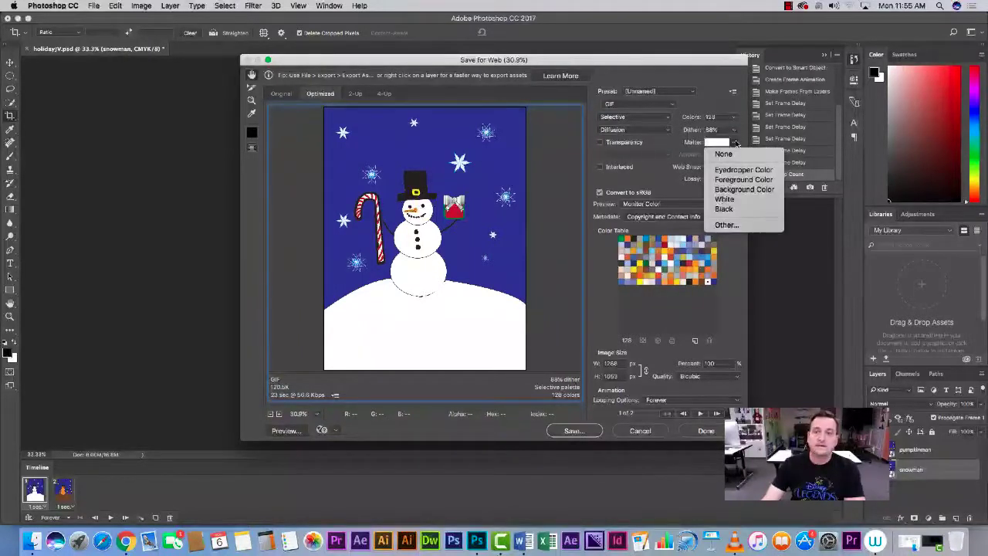
pyautogui.click(736, 143)
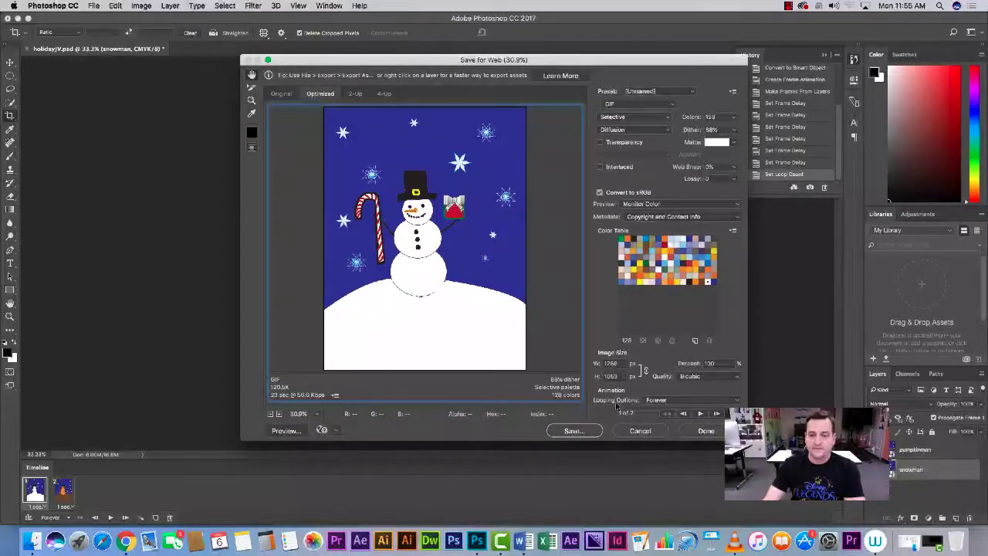
# Set the export width to 250 px, control the animation playback in the preview, and close the export dialog with its settings kept
pyautogui.moveTo(622, 363); pyautogui.dragTo(600, 364)
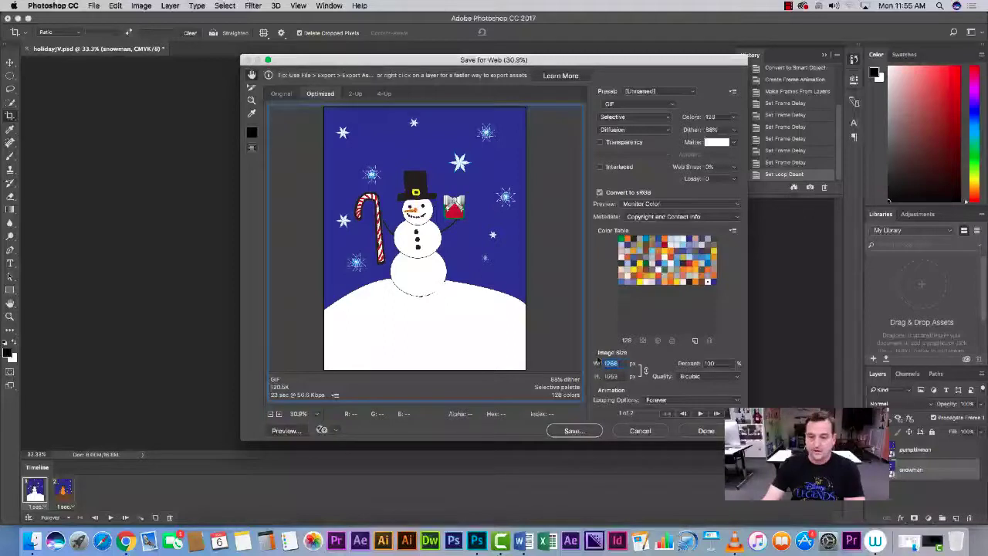
pyautogui.write('250')
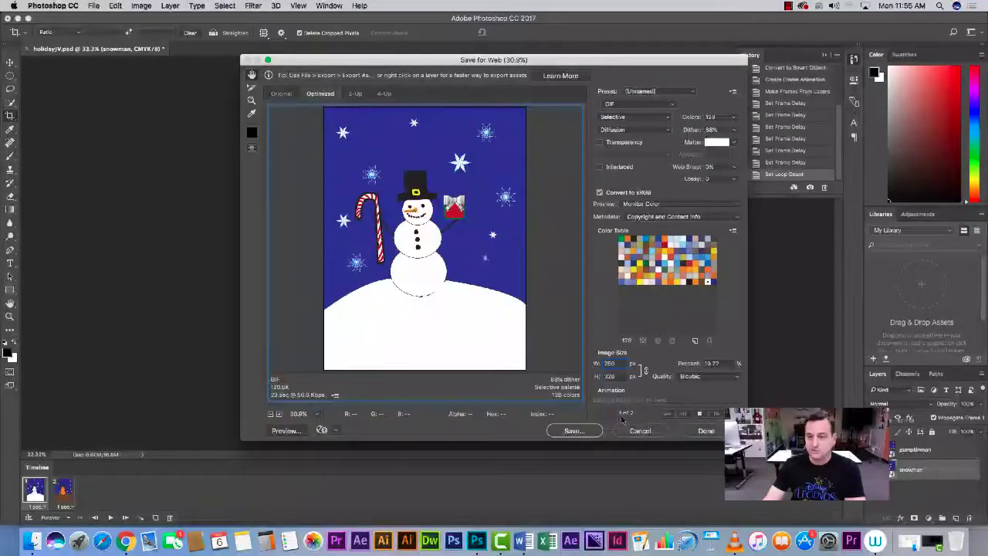
pyautogui.click(700, 413)
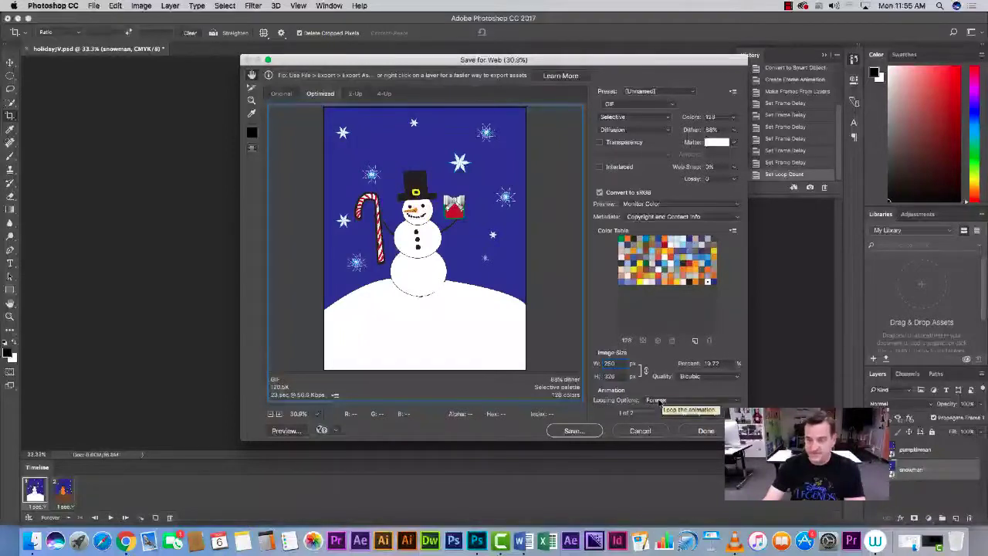
pyautogui.click(705, 430)
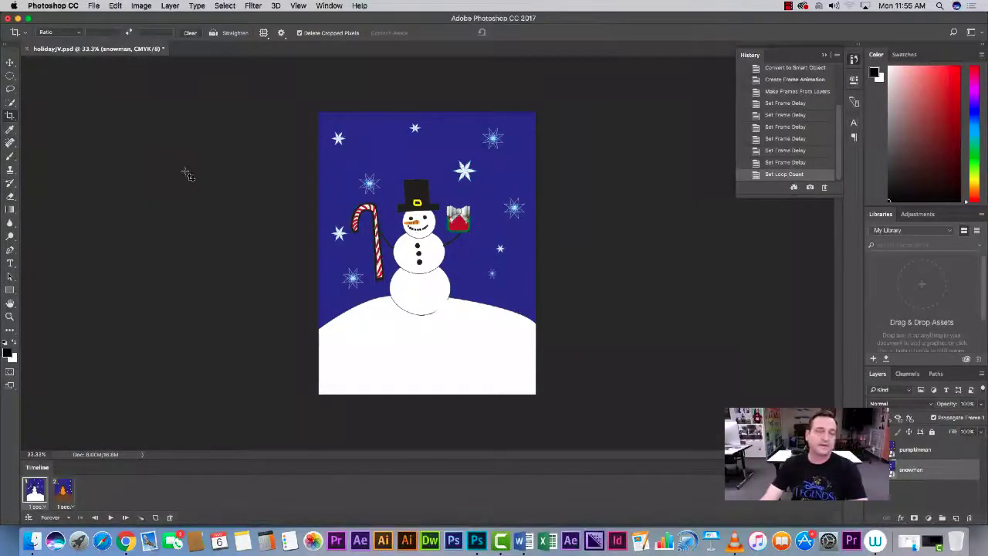
# Start the Save for Web (Legacy) export again and set the image width to 250 px
pyautogui.click(94, 6)
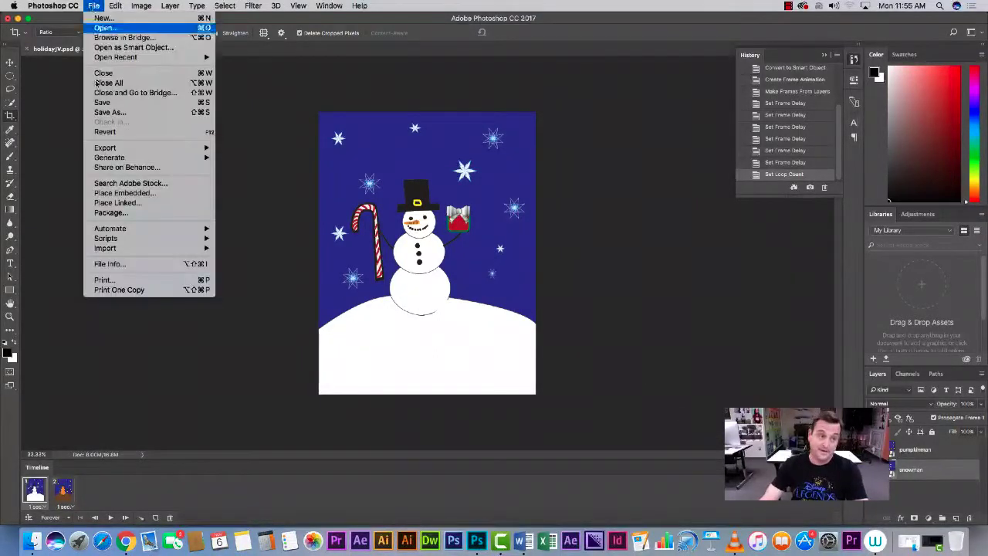
pyautogui.moveTo(116, 148)
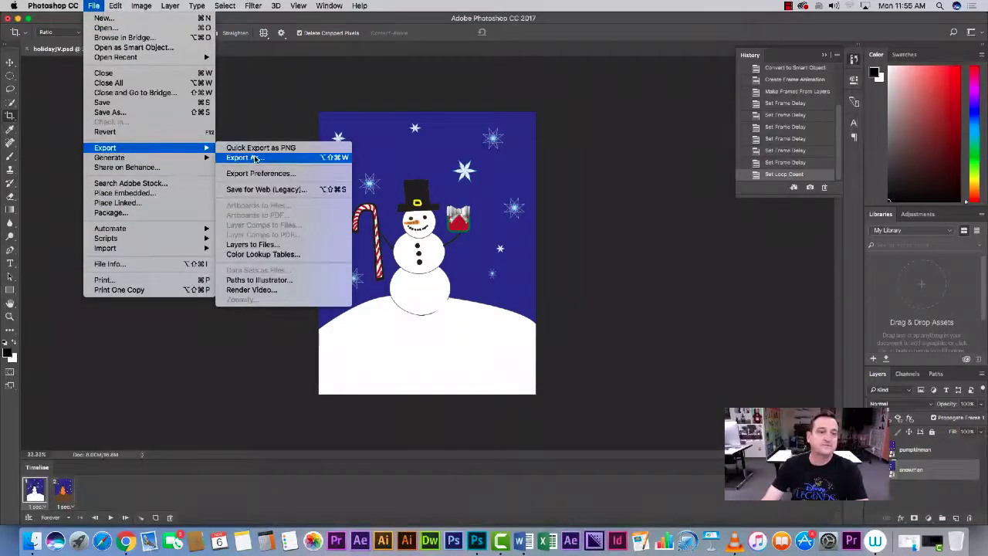
pyautogui.click(263, 190)
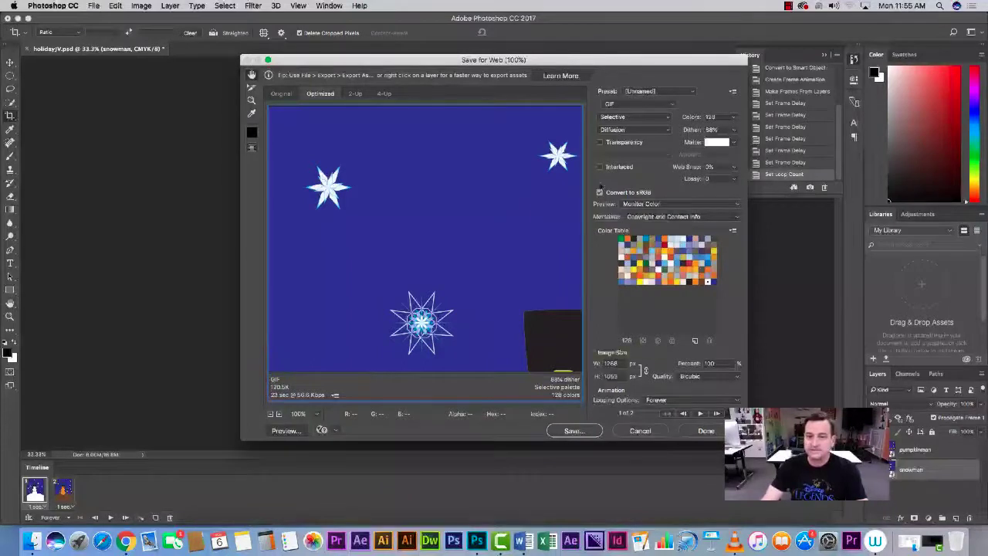
pyautogui.click(612, 364)
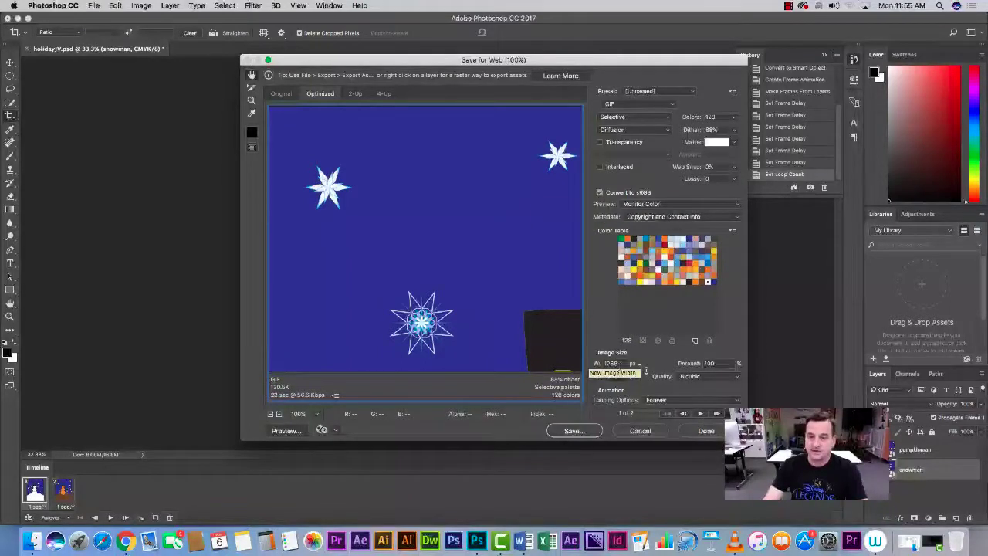
pyautogui.write('250')
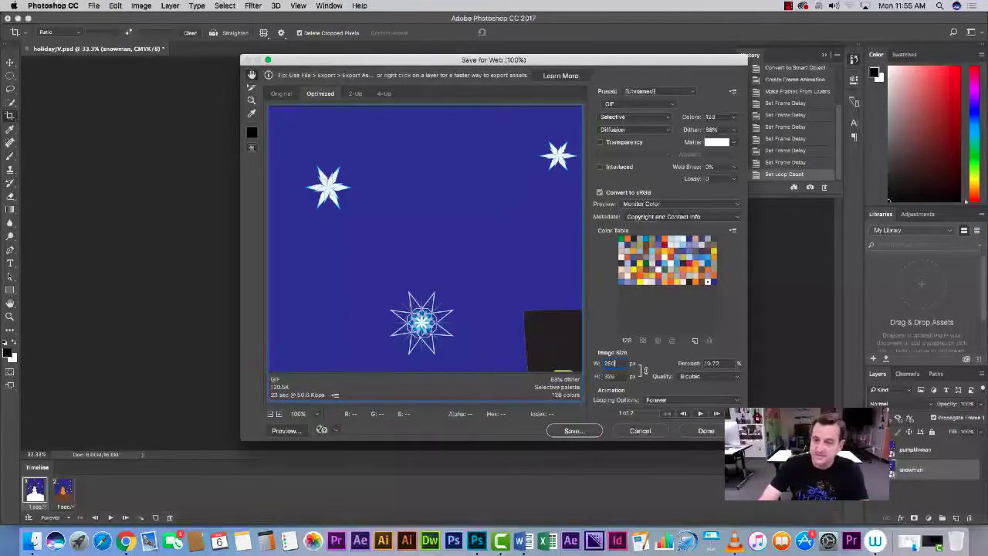
# Save the optimized animation as holidayJV.gif in the HolidayFL folder, using the Images Only format and Default Settings
pyautogui.click(552, 431)
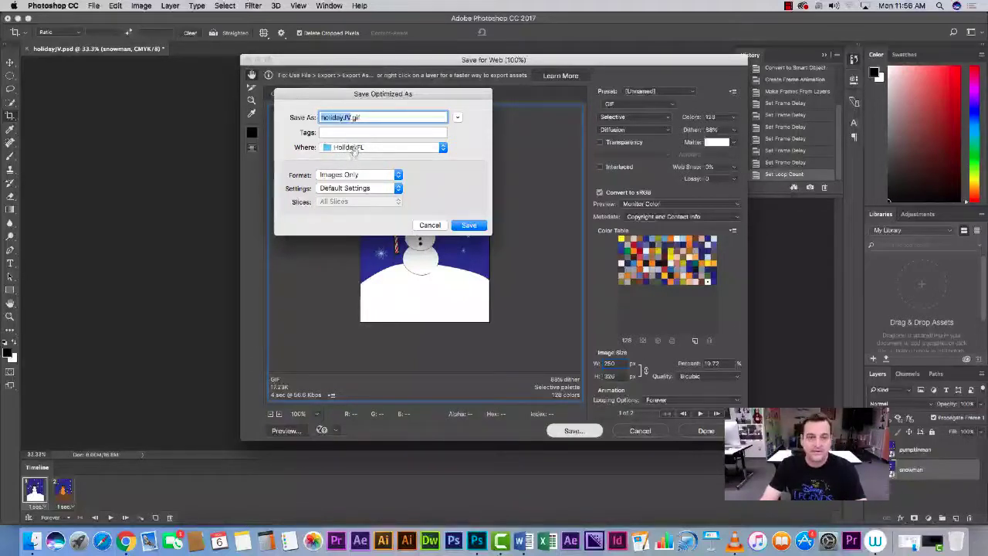
pyautogui.click(467, 225)
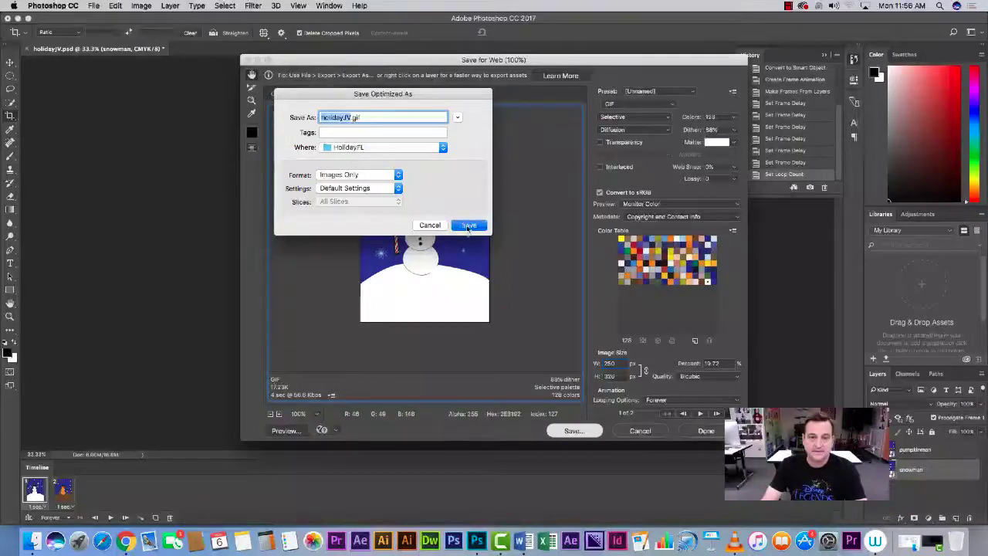
pyautogui.click(602, 277)
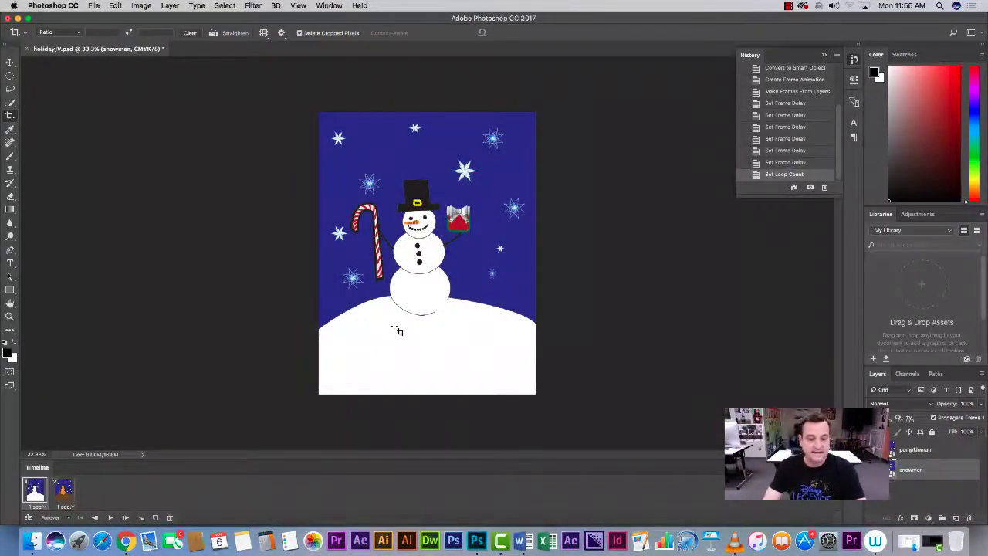
# Save the holidayJV.psd document and quit Photoshop
pyautogui.click(95, 7)
pyautogui.click(114, 102)
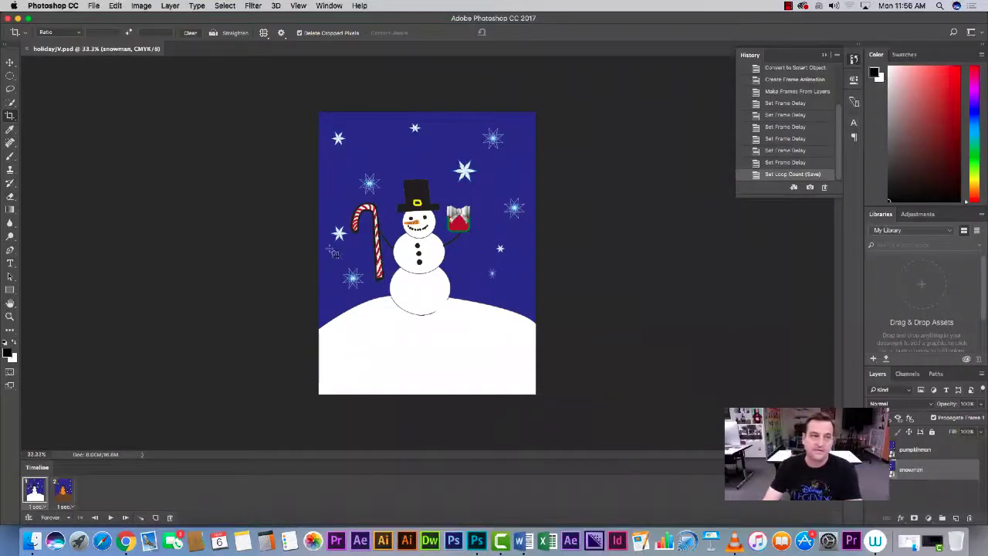
pyautogui.click(52, 6)
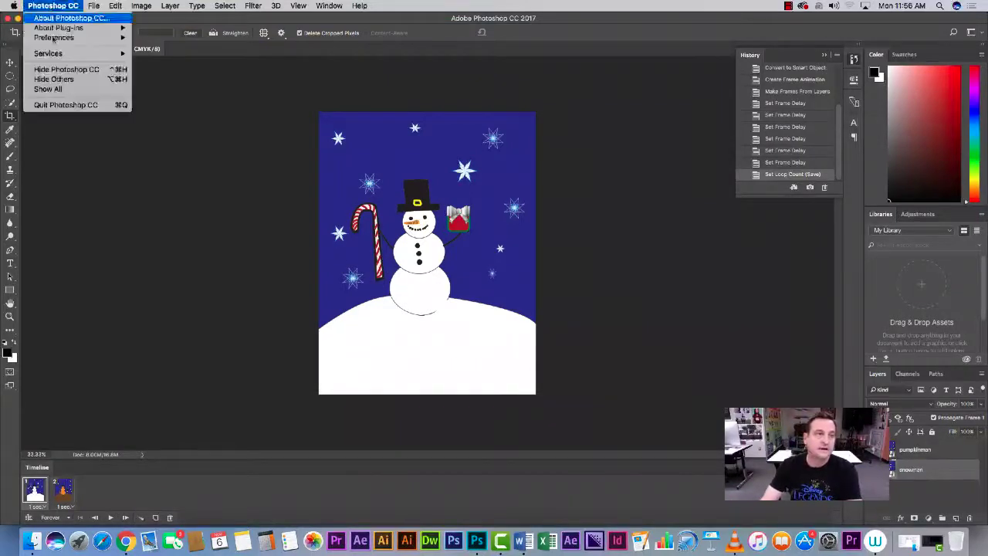
pyautogui.click(56, 105)
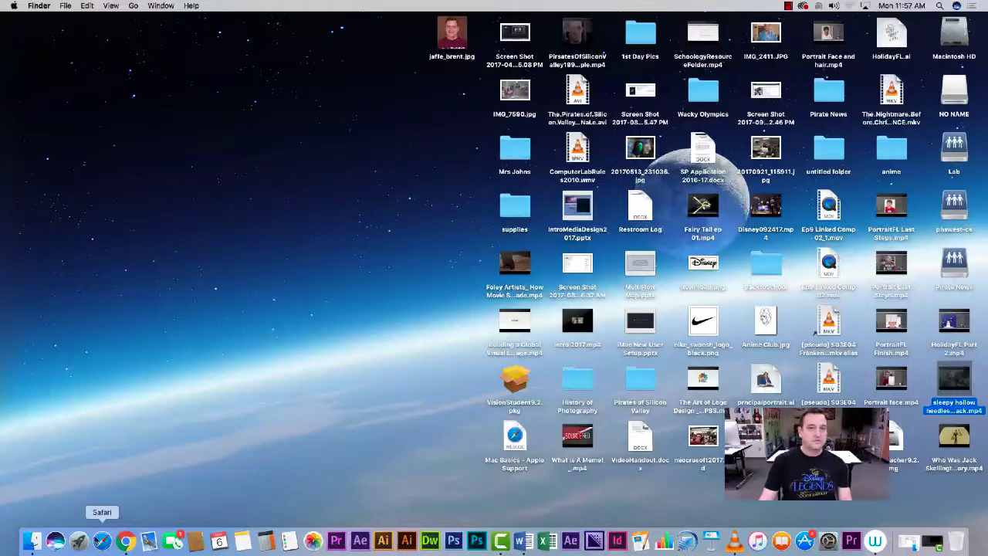
# Switch to Finder and browse through the LAB, Intro to media and Computer Animation folders to the HolidayFL folder
pyautogui.click(33, 546)
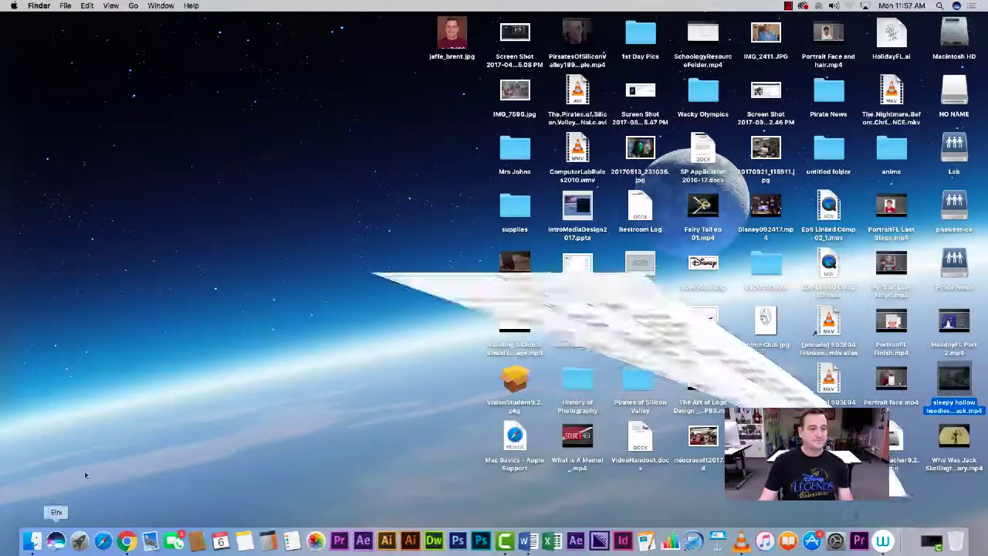
pyautogui.click(352, 176)
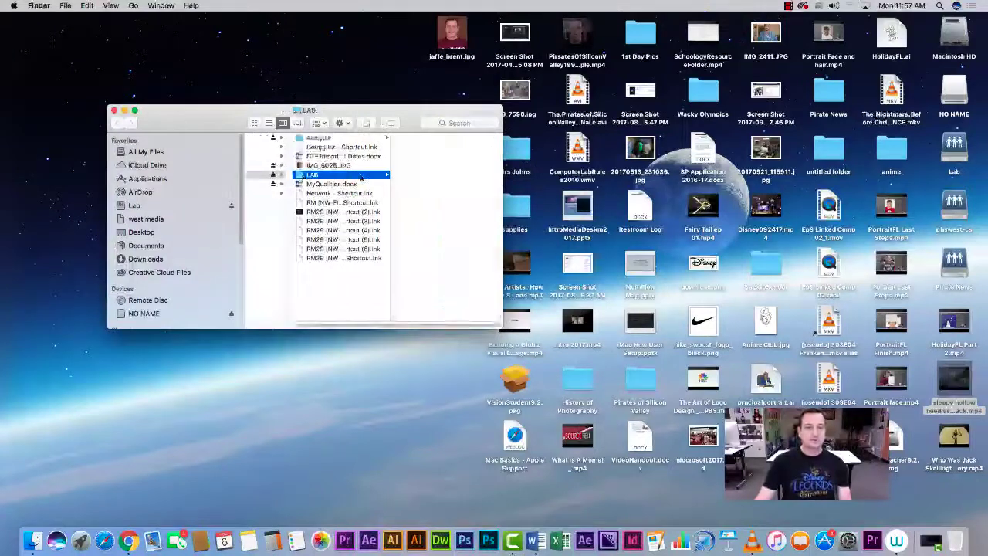
pyautogui.scroll(-5, 494, 185)
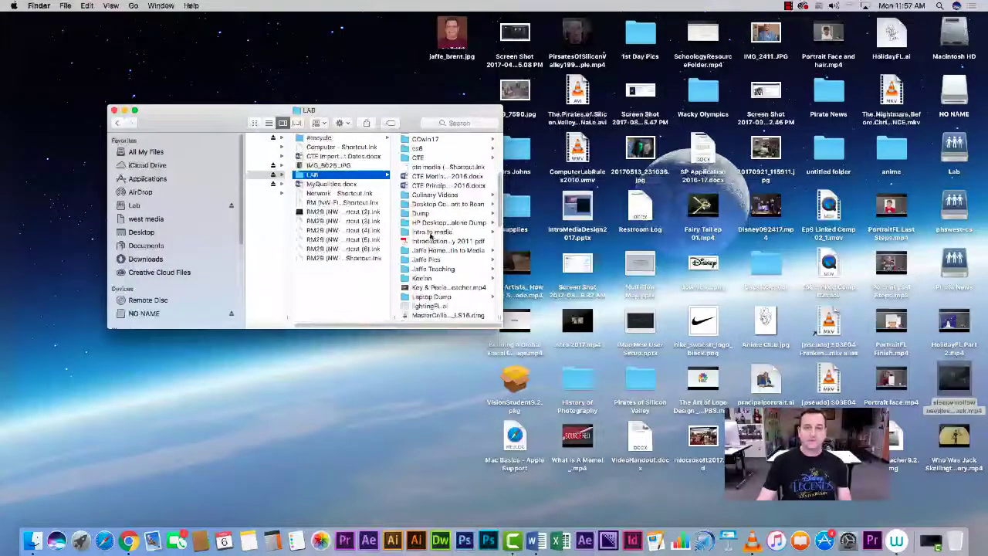
pyautogui.click(444, 232)
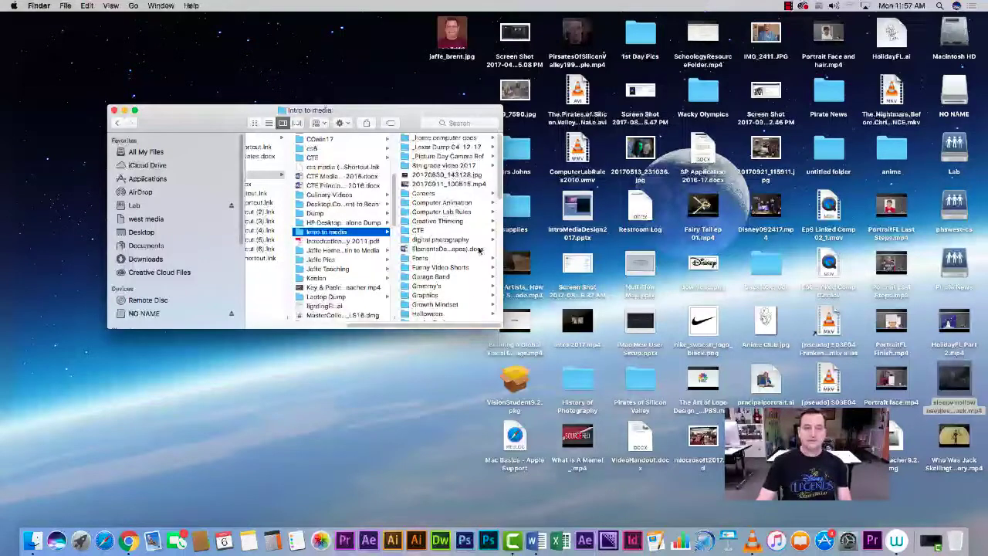
pyautogui.scroll(-4, 498, 222)
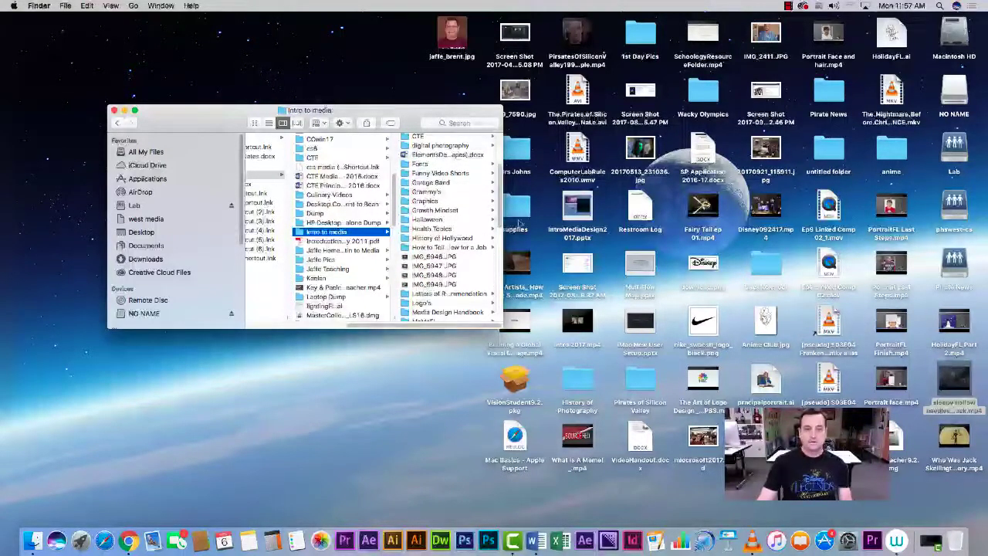
pyautogui.scroll(3, 500, 206)
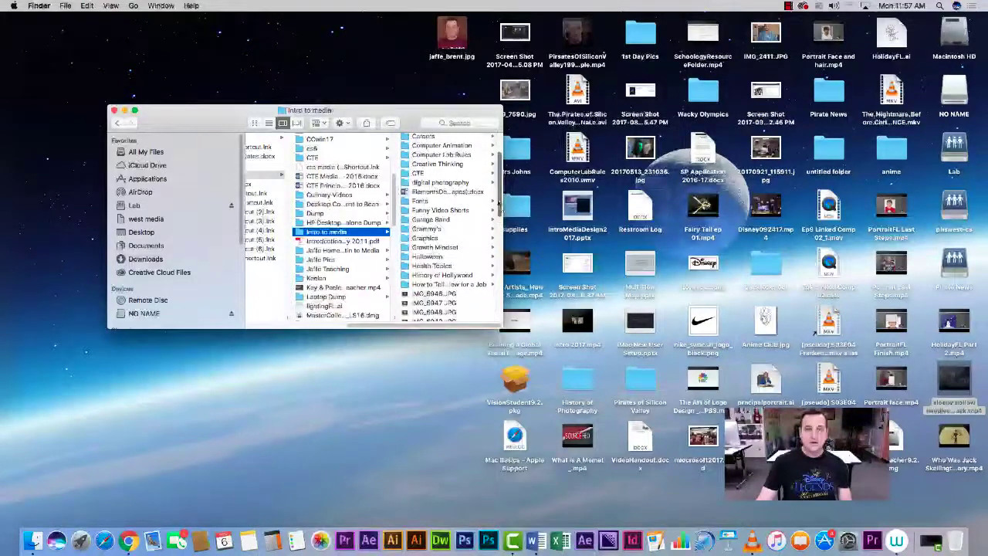
pyautogui.click(443, 147)
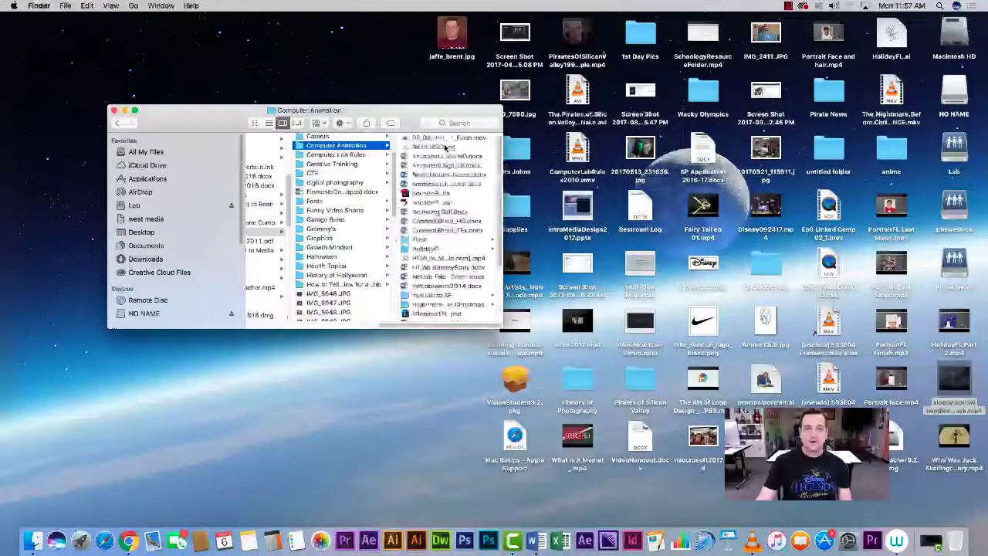
pyautogui.click(437, 249)
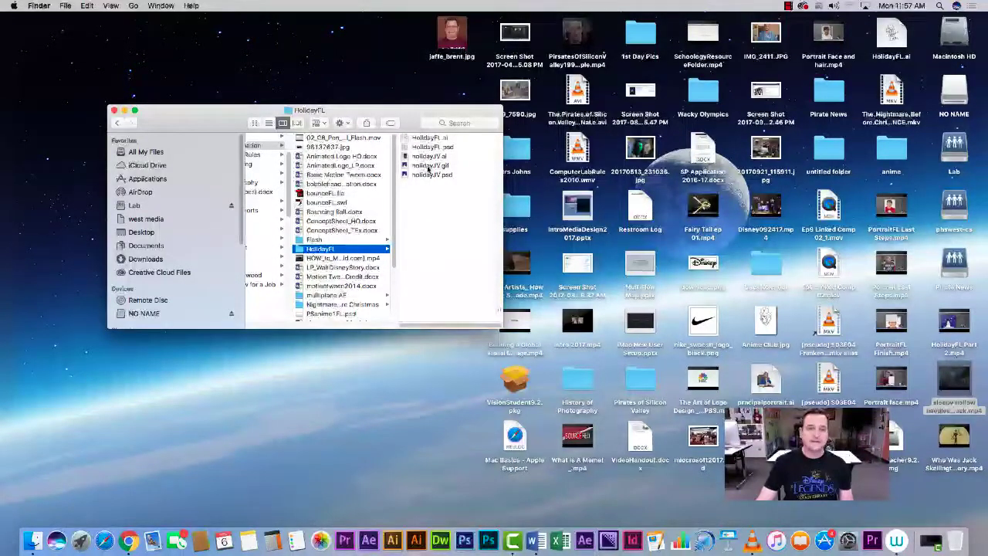
# Open holidayJV.gif from the HolidayFL folder in Google Chrome to check the animation
pyautogui.rightClick(431, 166)
pyautogui.moveTo(453, 182)
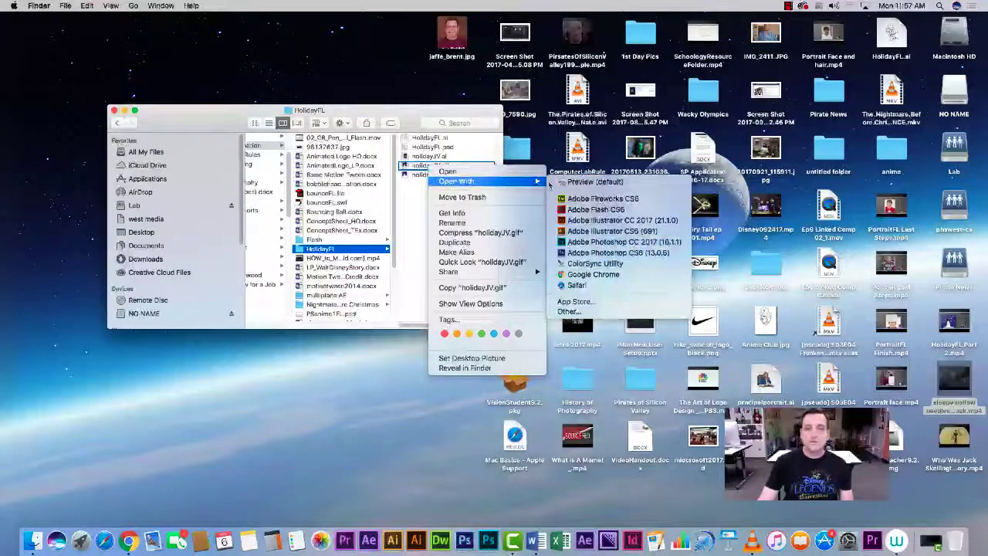
pyautogui.click(588, 275)
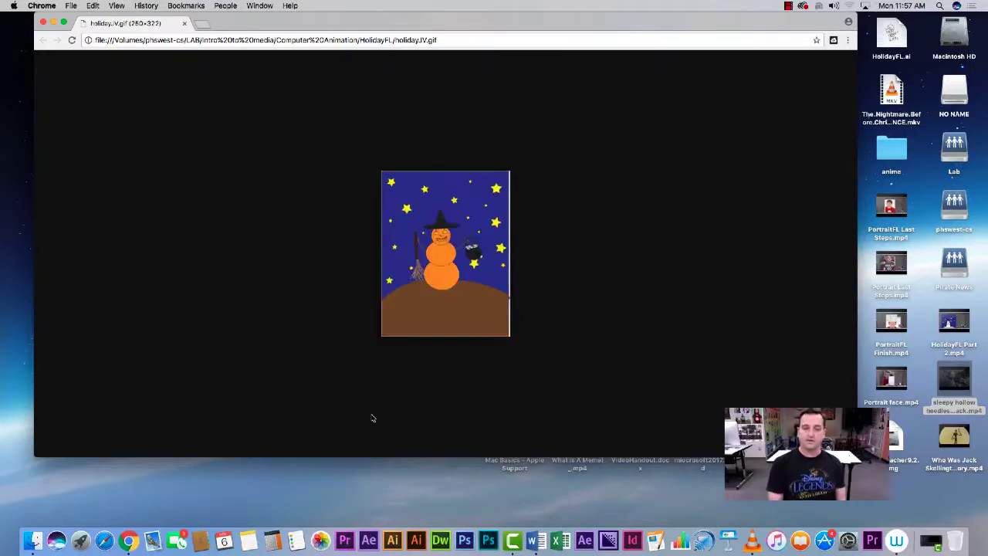
pyautogui.click(788, 5)
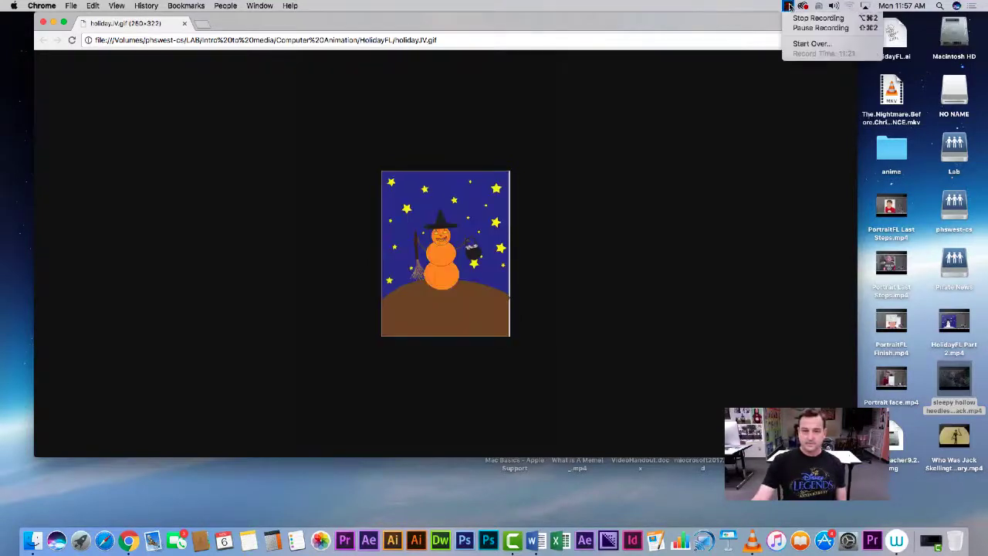